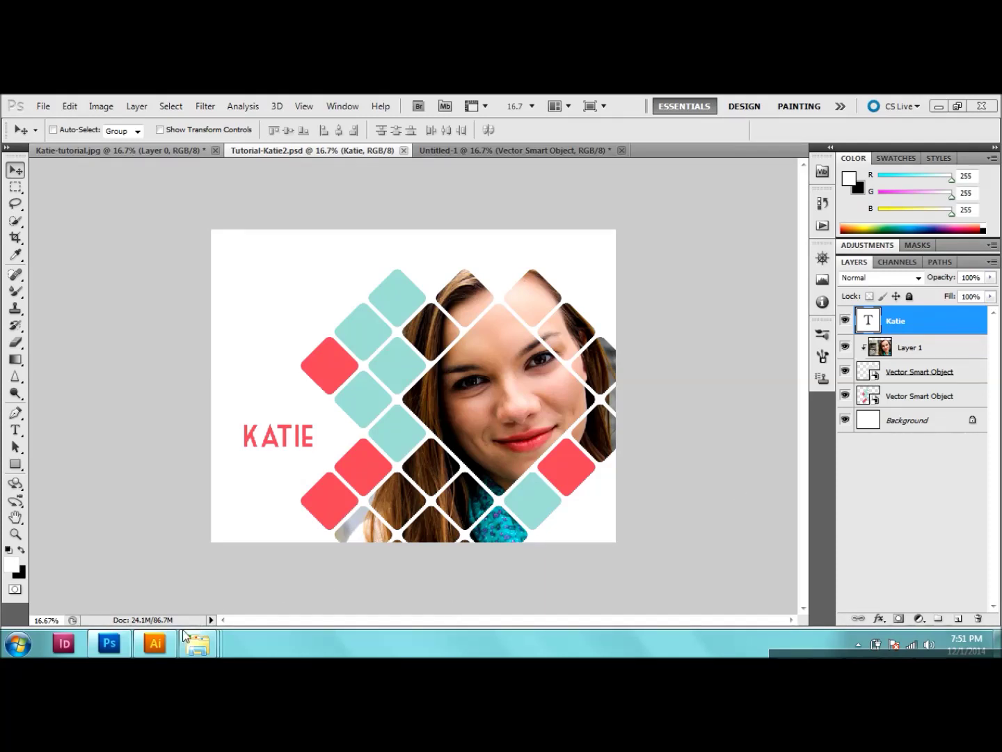
Copy the grey rounded square 1.3 in to the right with Move (horizontal 1.3, vertical 0)
click(154, 643)
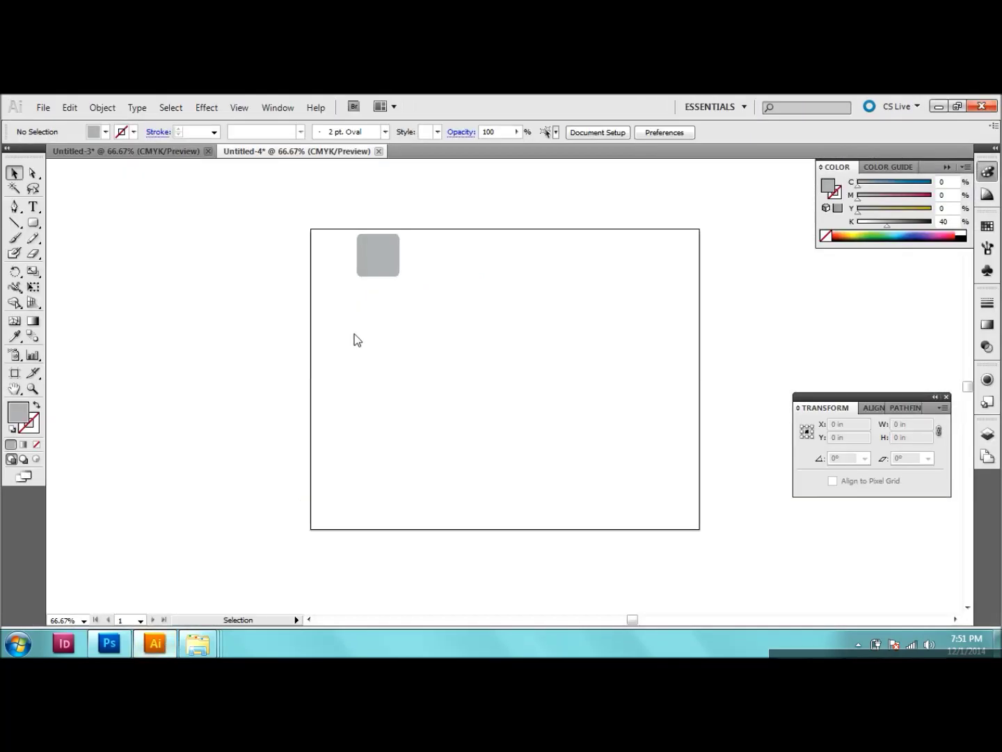
click(386, 259)
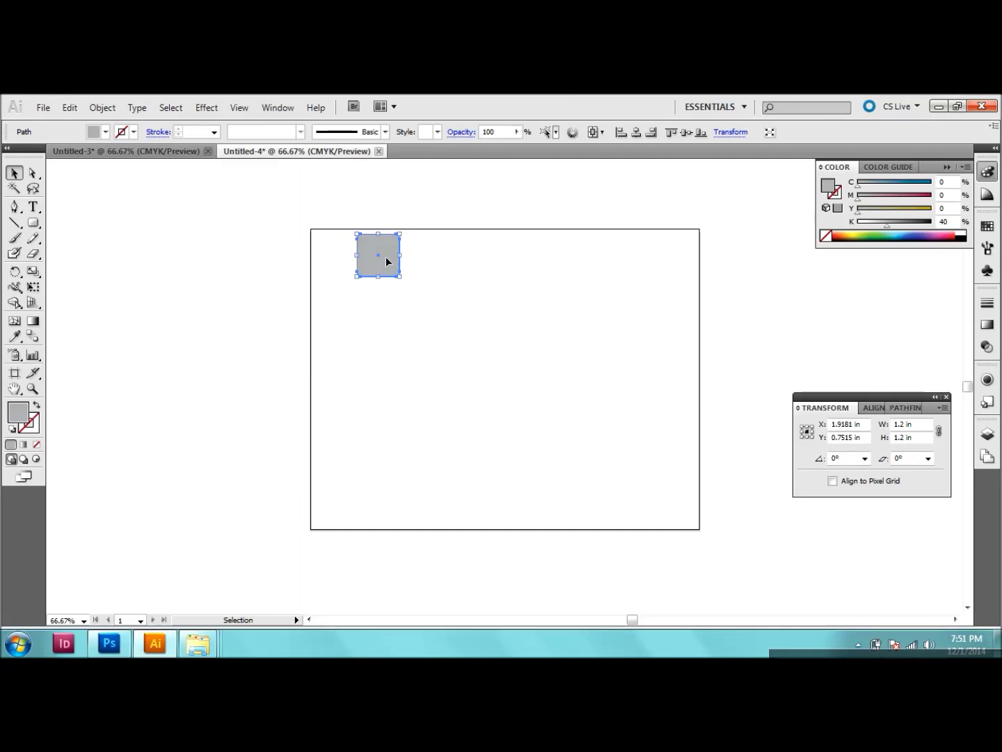
right_click(385, 257)
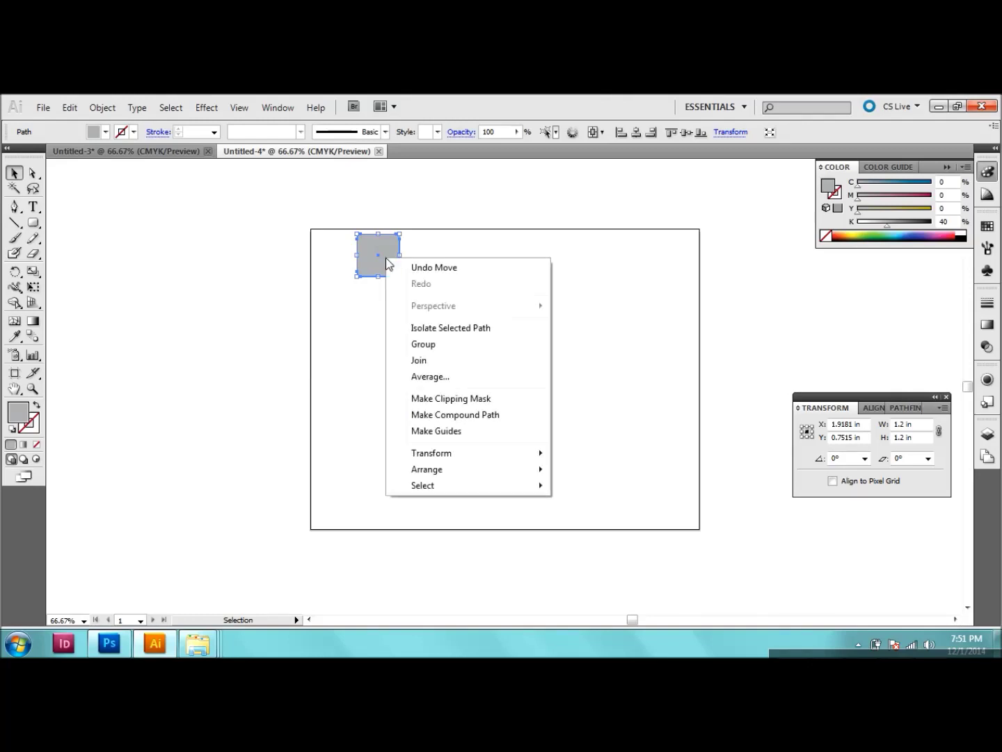
mouse_move(424, 456)
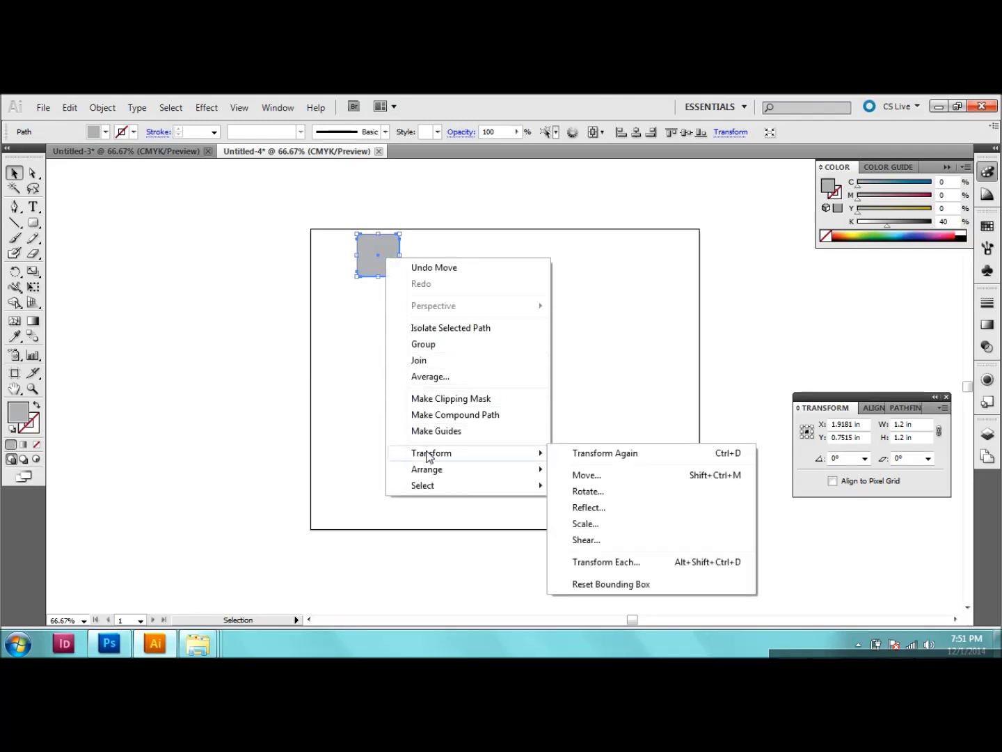
click(587, 475)
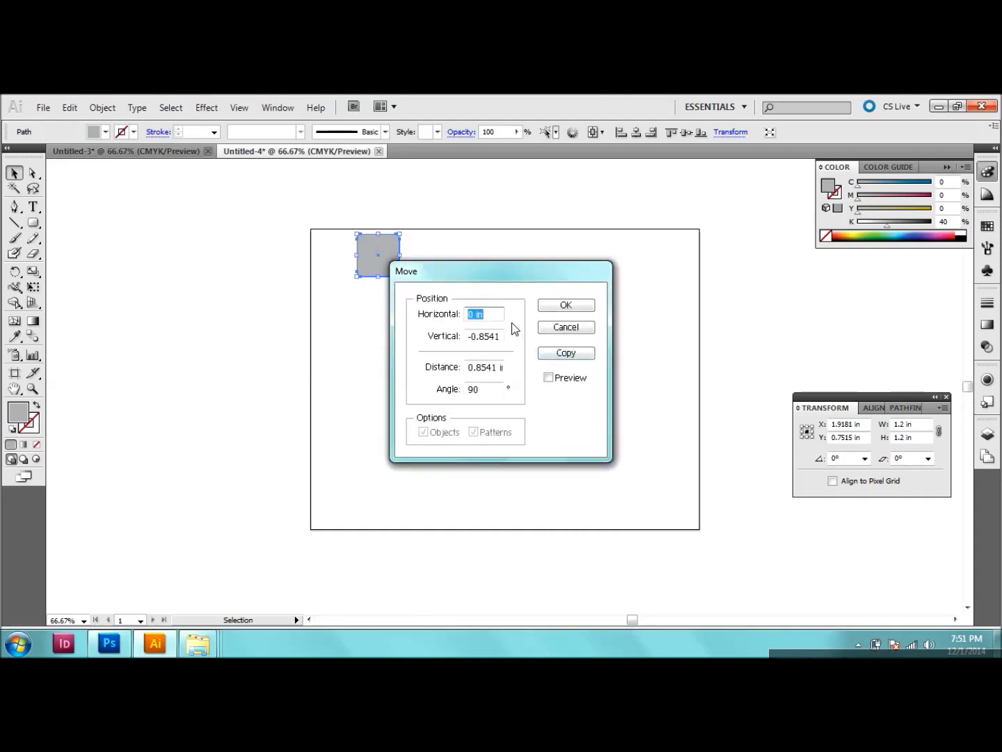
key(BackSpace)
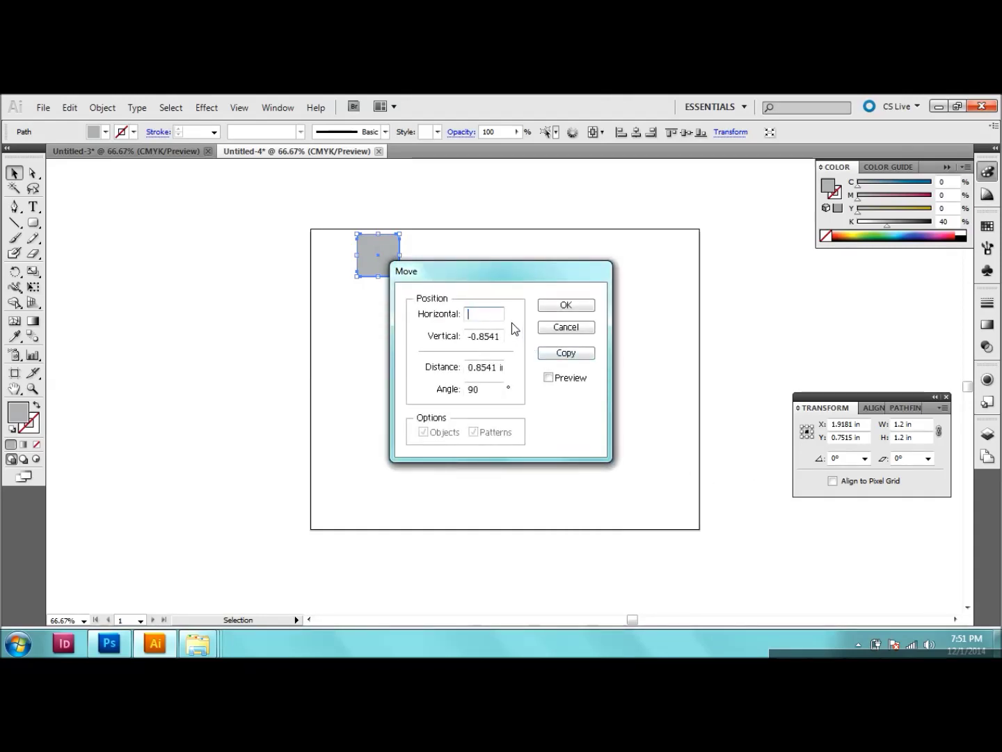
text(1.3)
key(Tab)
text(0)
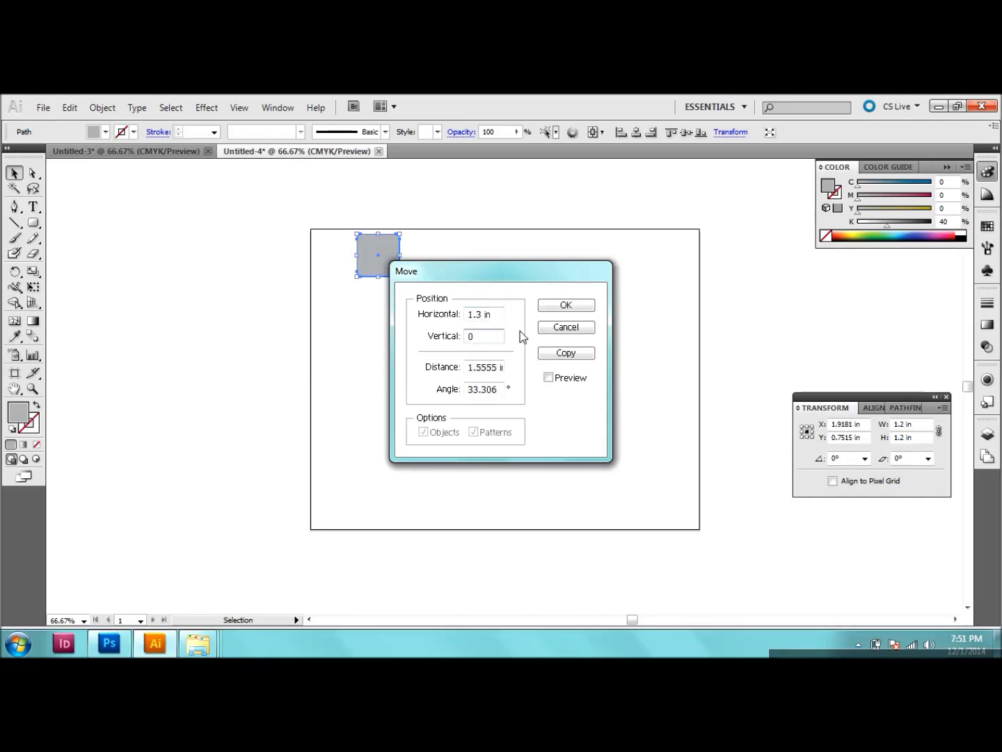
click(566, 353)
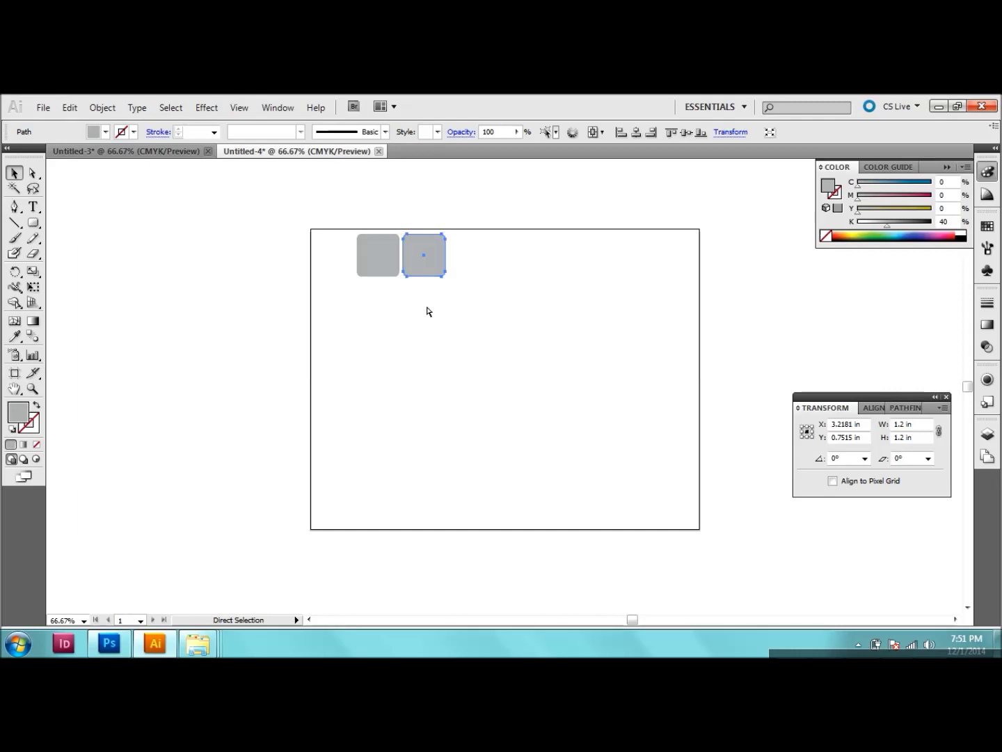
Repeat the copy with Ctrl+D to make six squares, then select the whole row
key(ctrl+d)
key(ctrl+d)
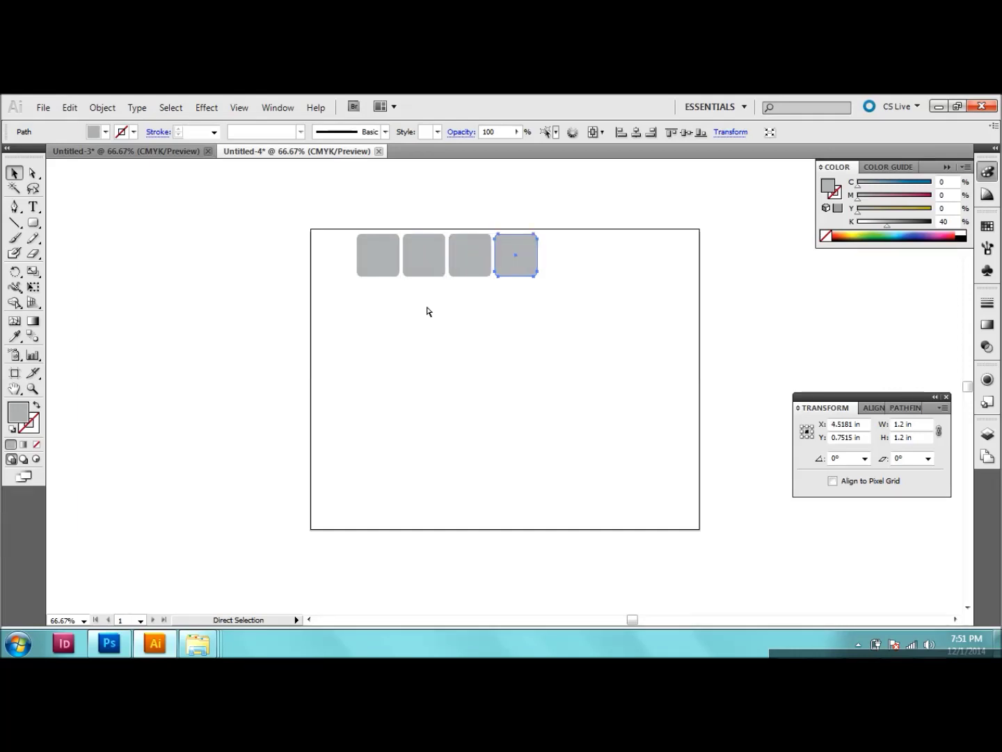
key(ctrl+d)
key(ctrl+d)
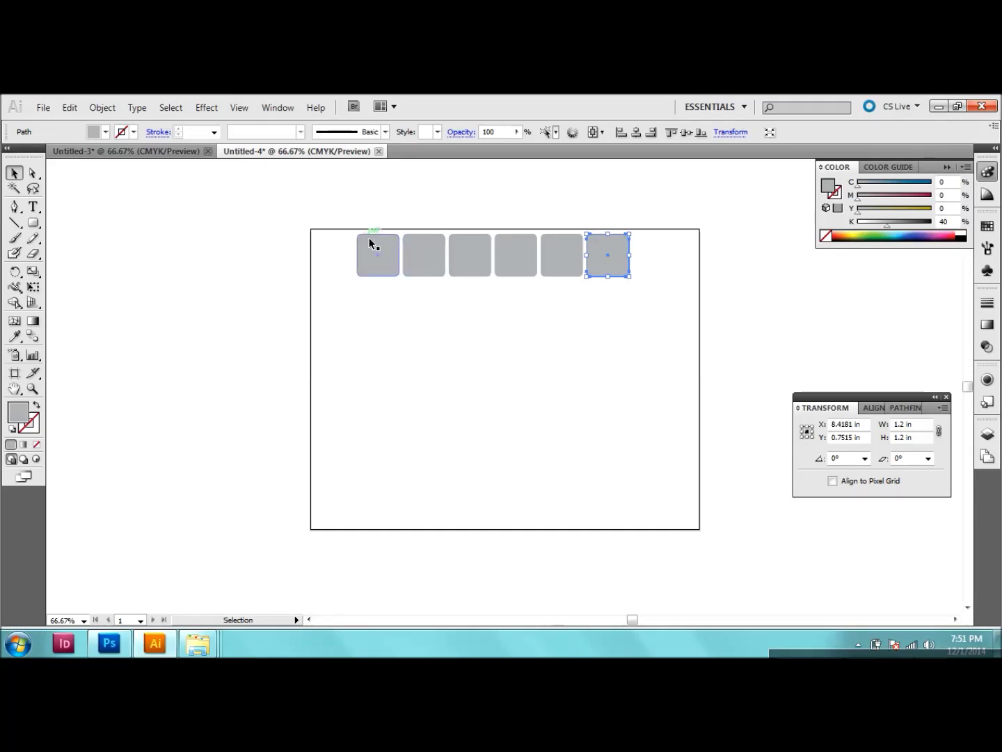
drag(347, 215, 642, 268)
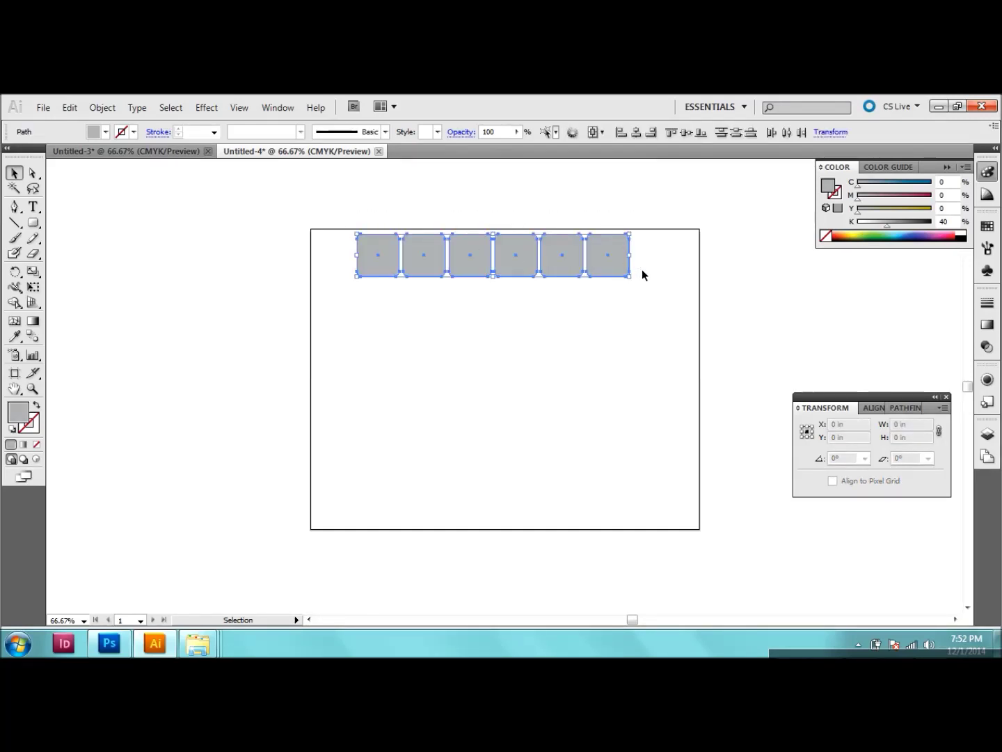
Copy the selected row 1.3 in downward with Move (horizontal 0, vertical 1.3)
right_click(517, 265)
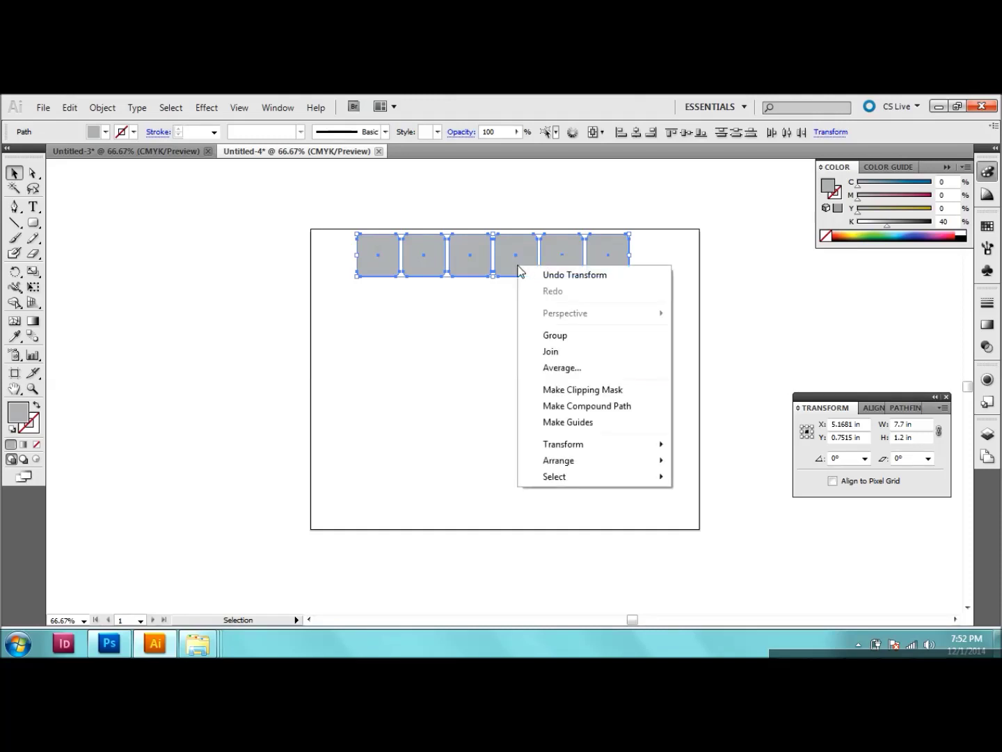
mouse_move(646, 447)
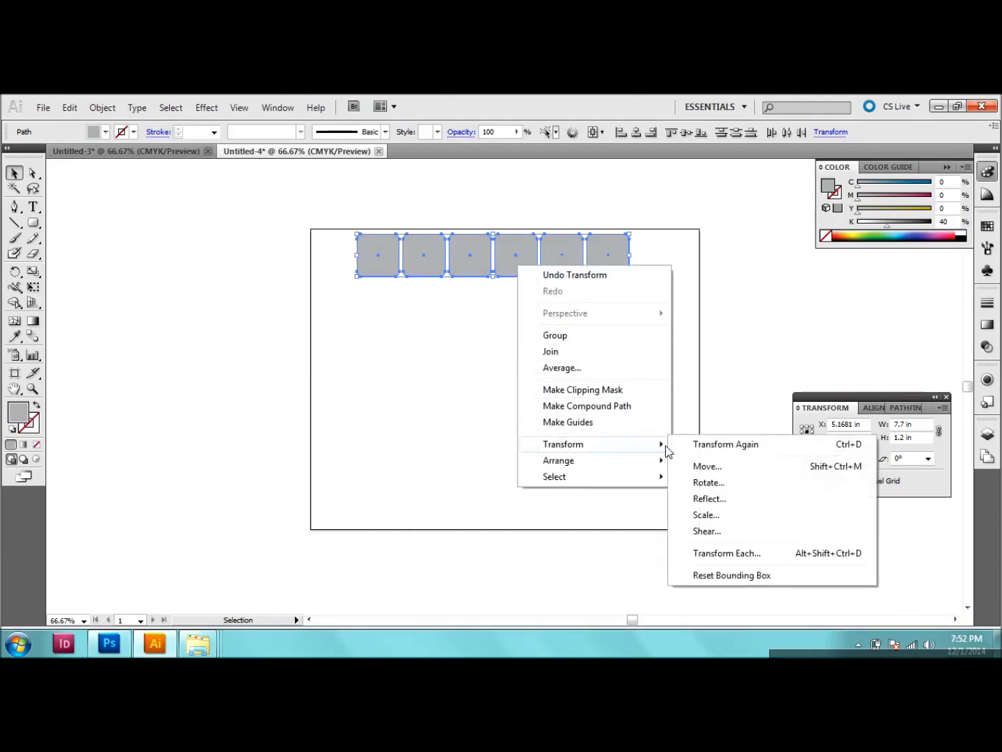
click(696, 466)
key(BackSpace)
text(0)
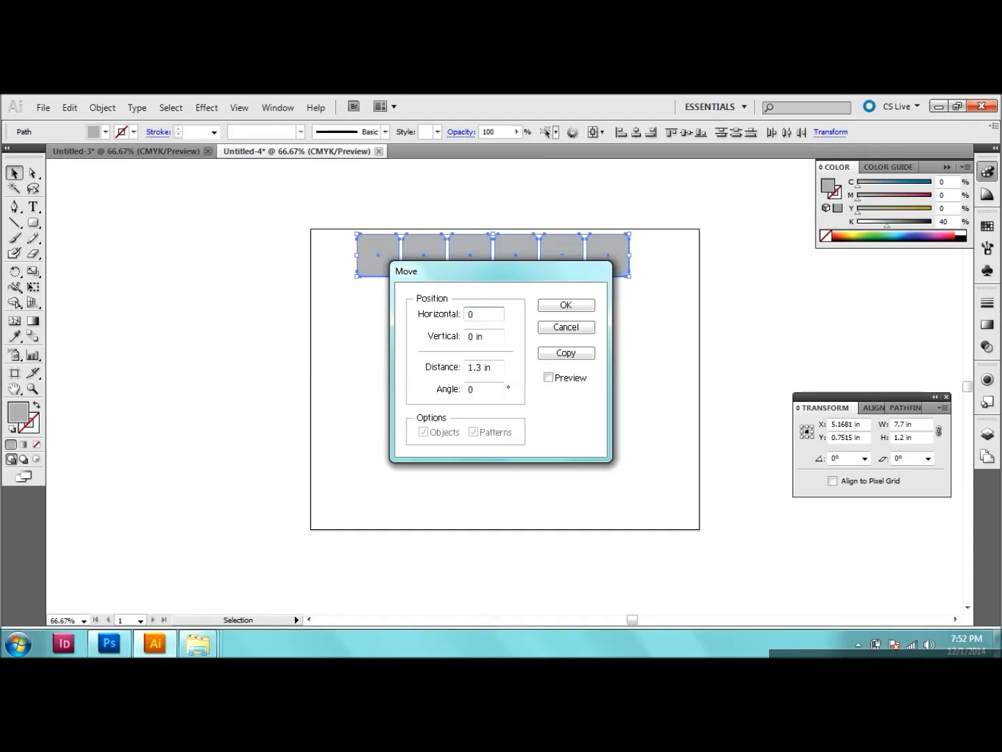
key(Tab)
text(1.)
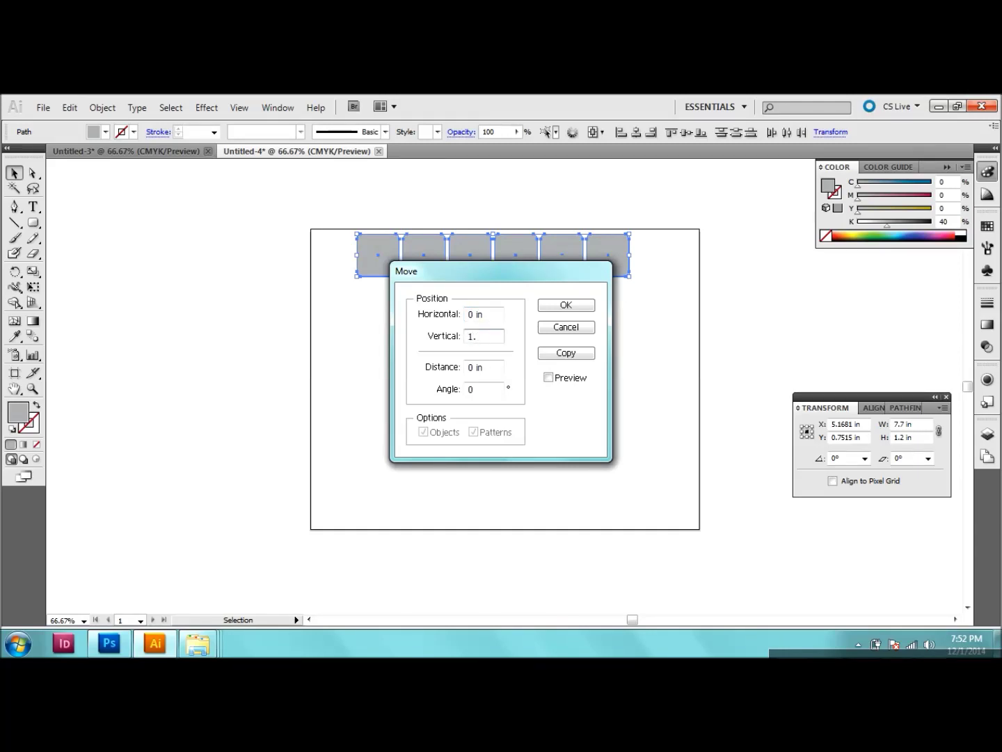
click(574, 356)
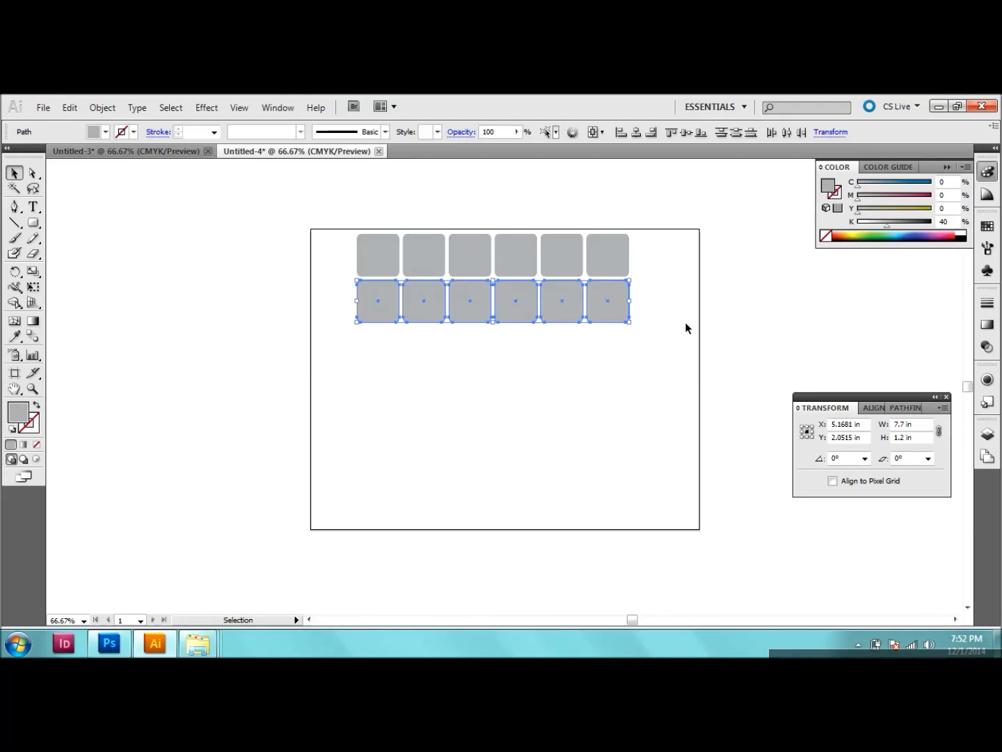
Repeat the row copy to fill seven rows, then deselect
key(a)
key(ctrl+d)
key(ctrl+d)
key(ctrl+d)
key(ctrl+d)
key(ctrl+d)
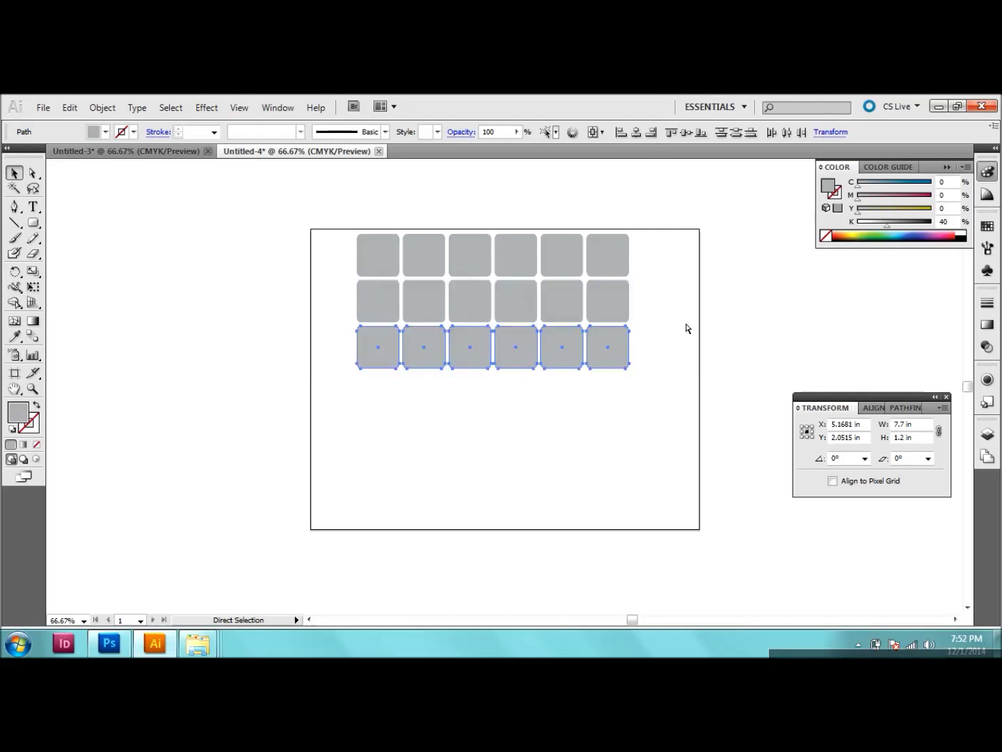
key(v)
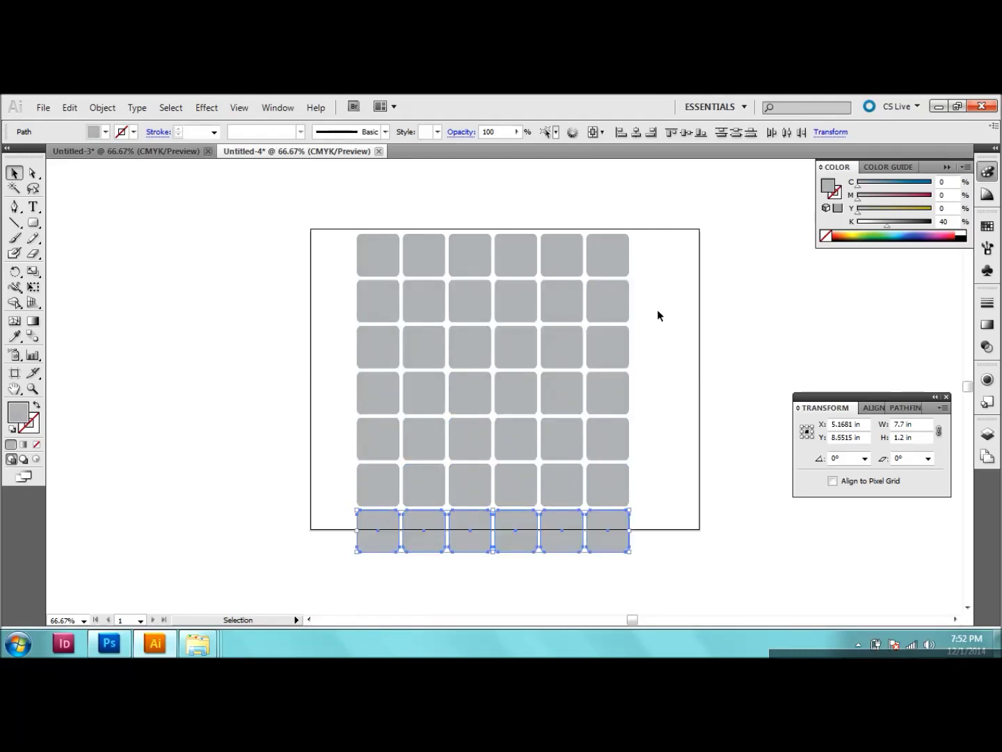
click(659, 316)
click(392, 262)
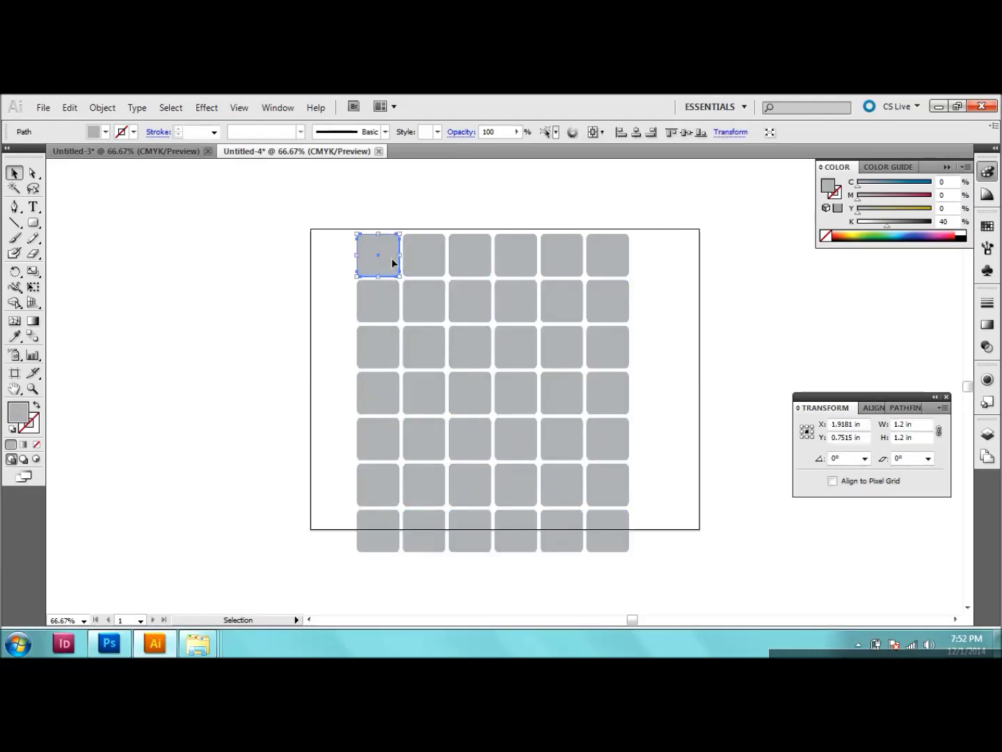
key(Delete)
click(410, 264)
key(Delete)
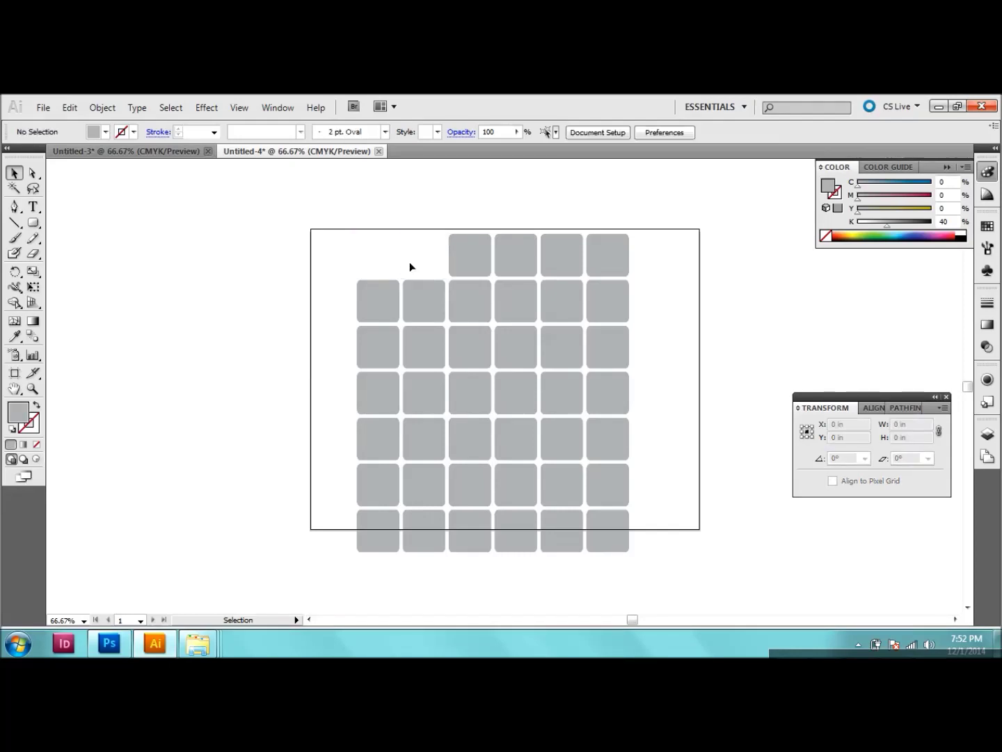
click(370, 310)
key(Delete)
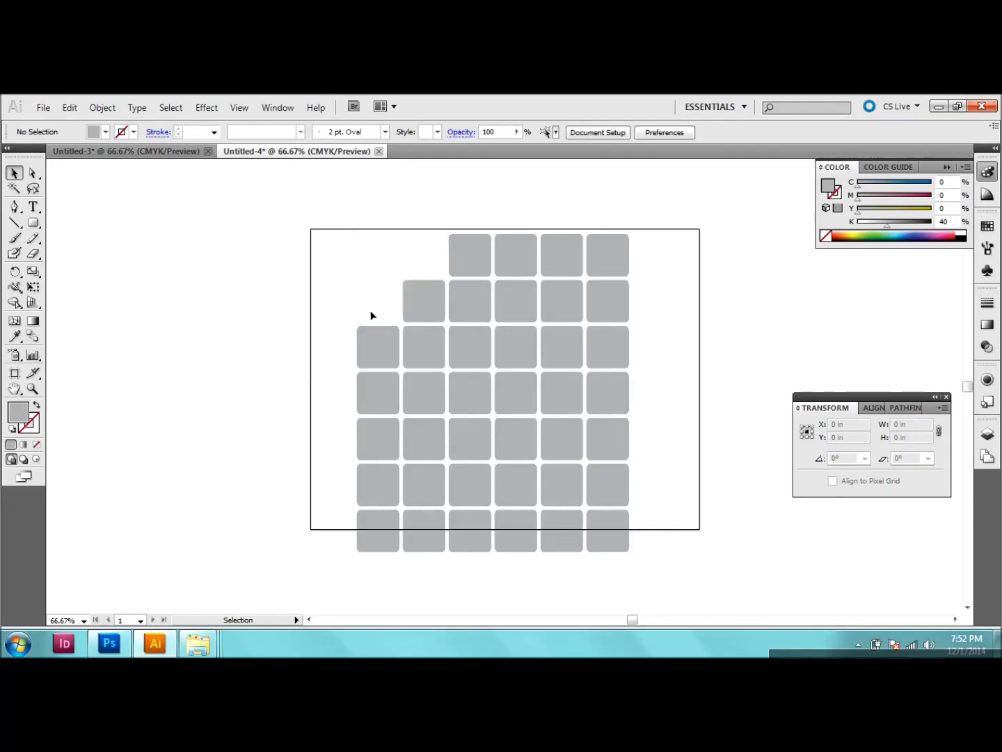
click(376, 473)
key(Delete)
click(417, 493)
key(Delete)
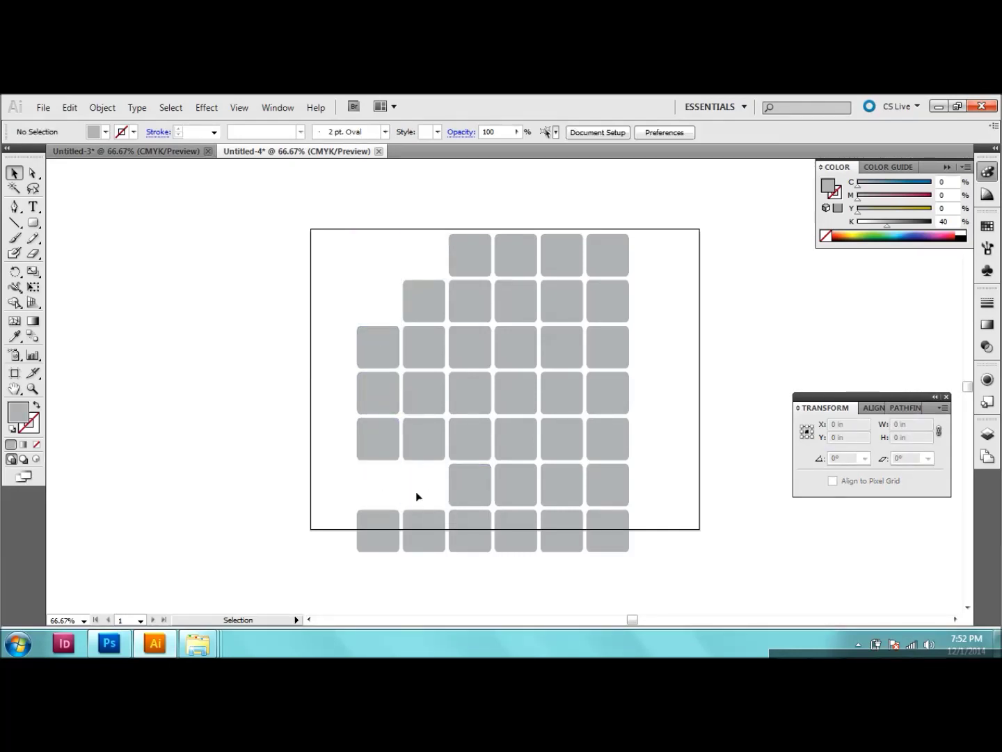
click(387, 526)
key(Delete)
click(411, 535)
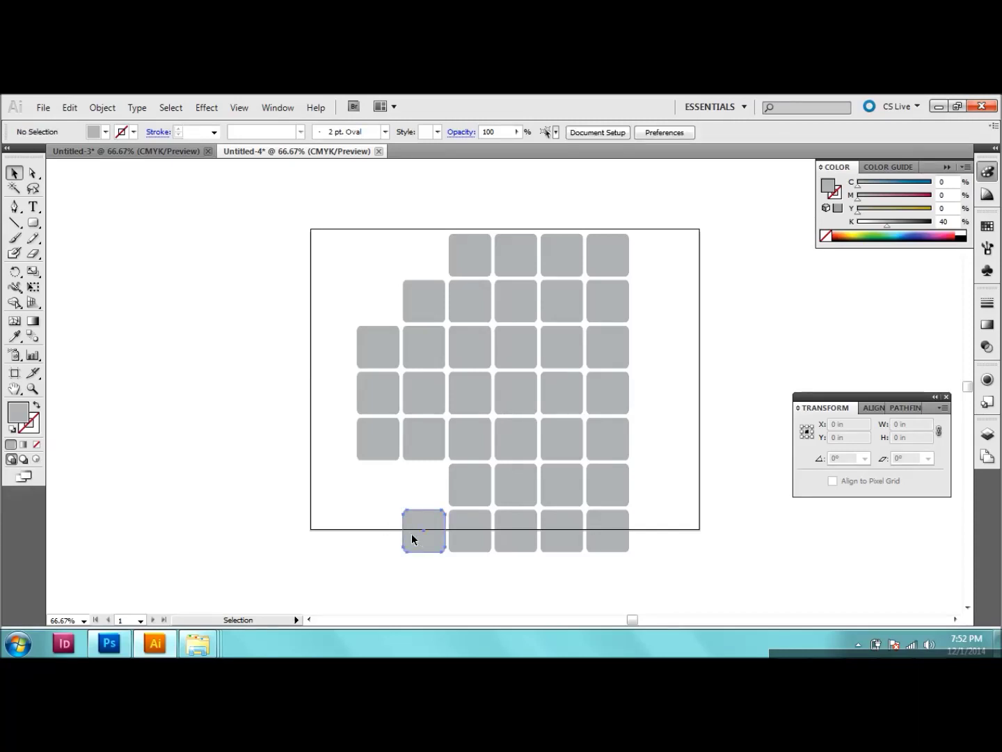
key(Delete)
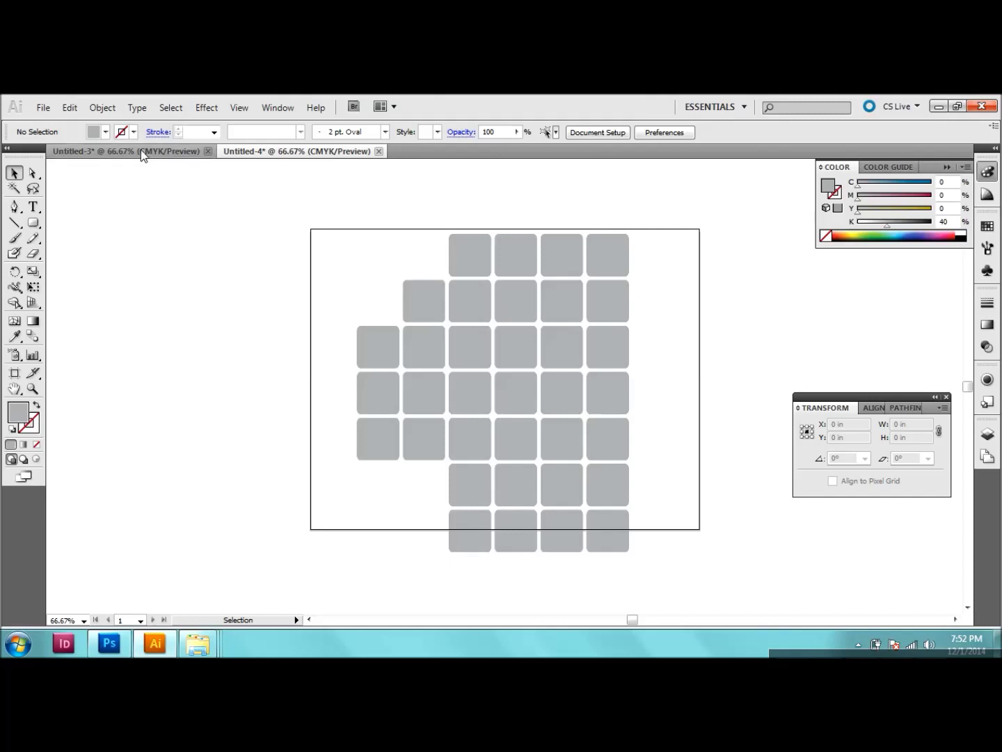
click(32, 223)
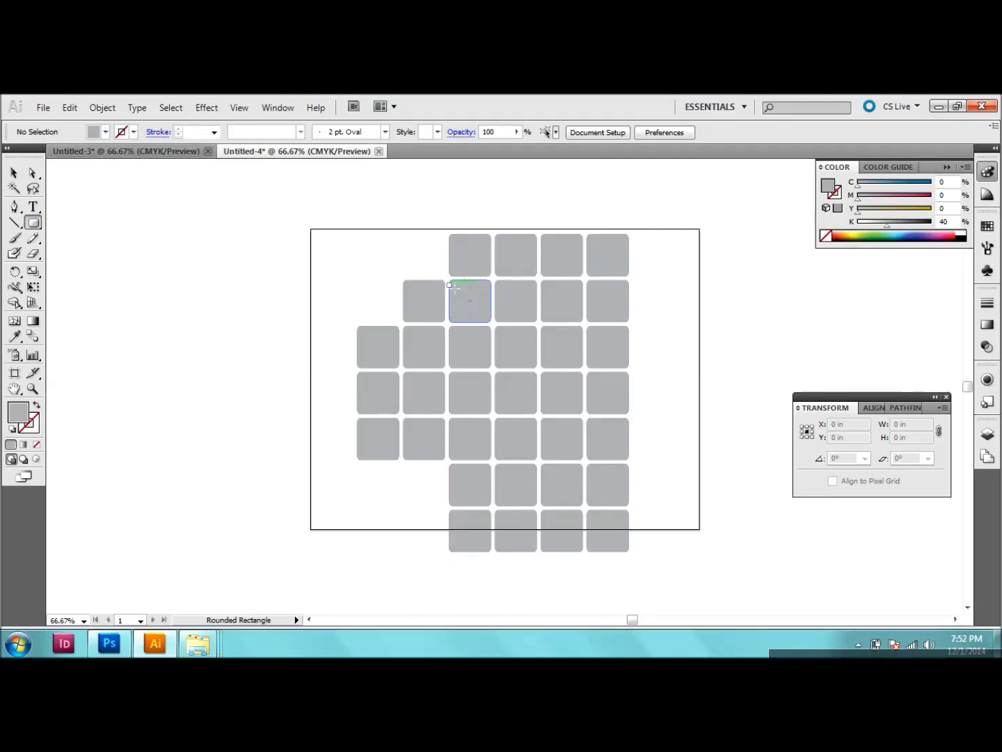
Draw a 3.8 in rounded square over the middle block and cut it to the clipboard
drag(450, 281, 584, 414)
click(15, 173)
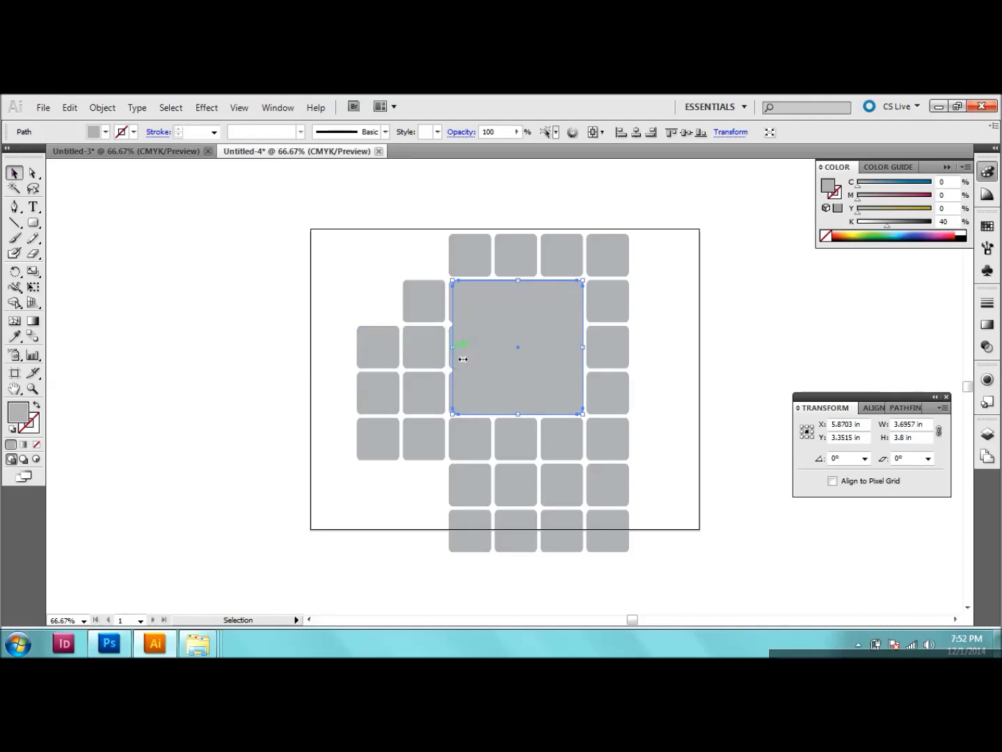
drag(463, 359, 460, 354)
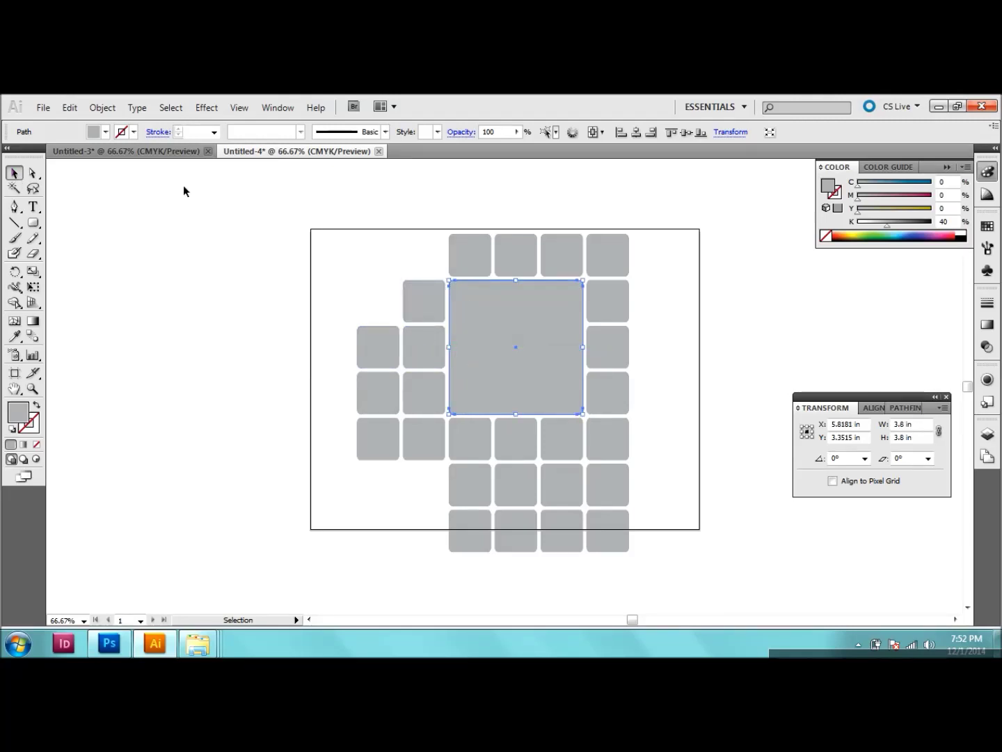
click(70, 107)
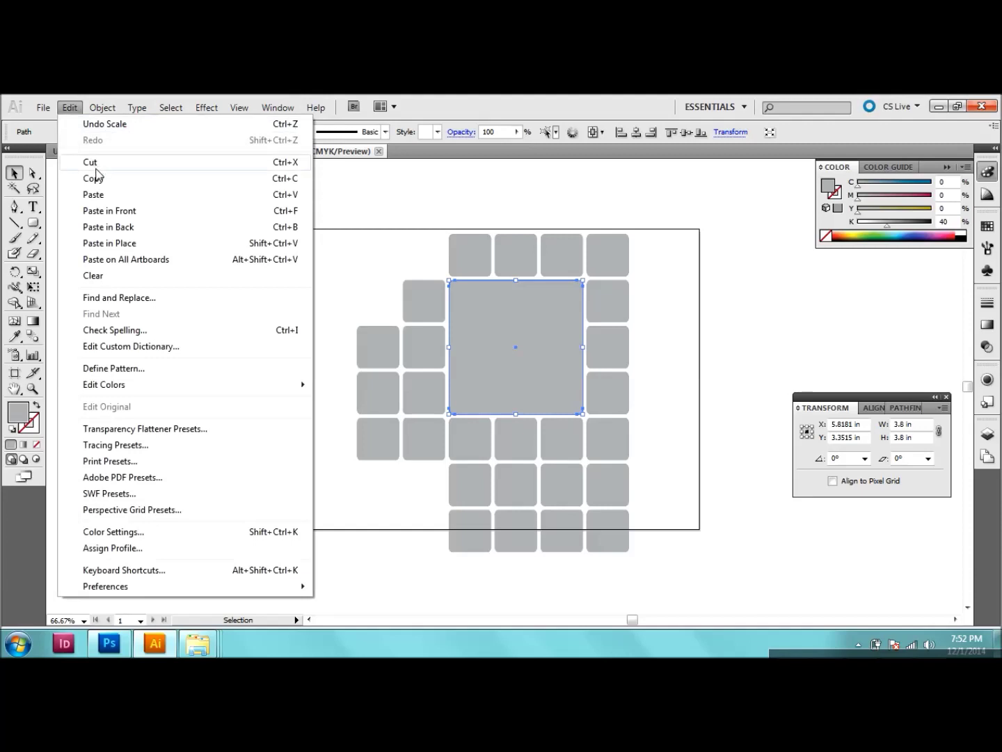
click(95, 165)
Select the nine small squares of the 3x3 middle block and delete them
click(479, 304)
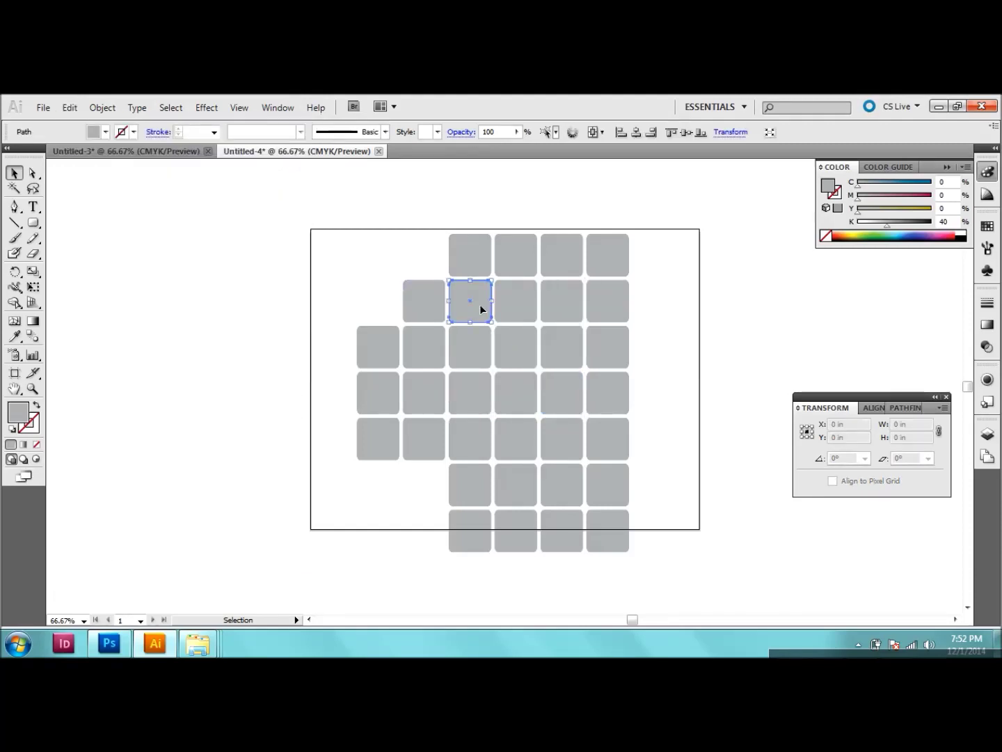
shift+click(526, 310)
shift+click(556, 313)
shift+click(565, 347)
shift+click(567, 389)
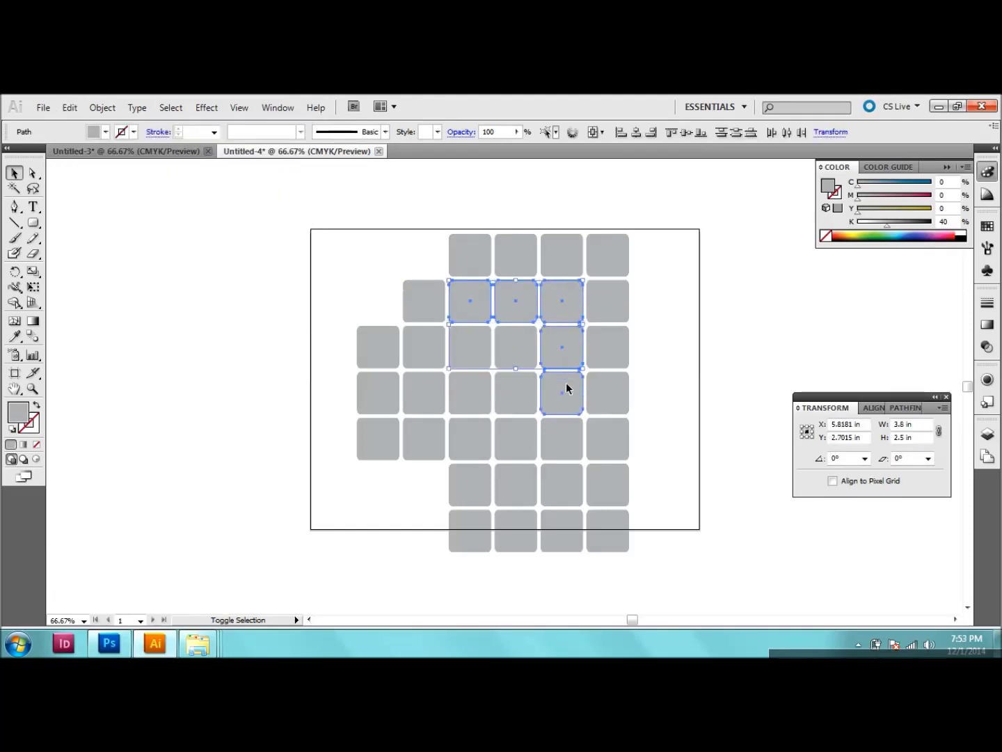
shift+click(520, 379)
shift+click(520, 362)
shift+click(485, 363)
shift+click(485, 401)
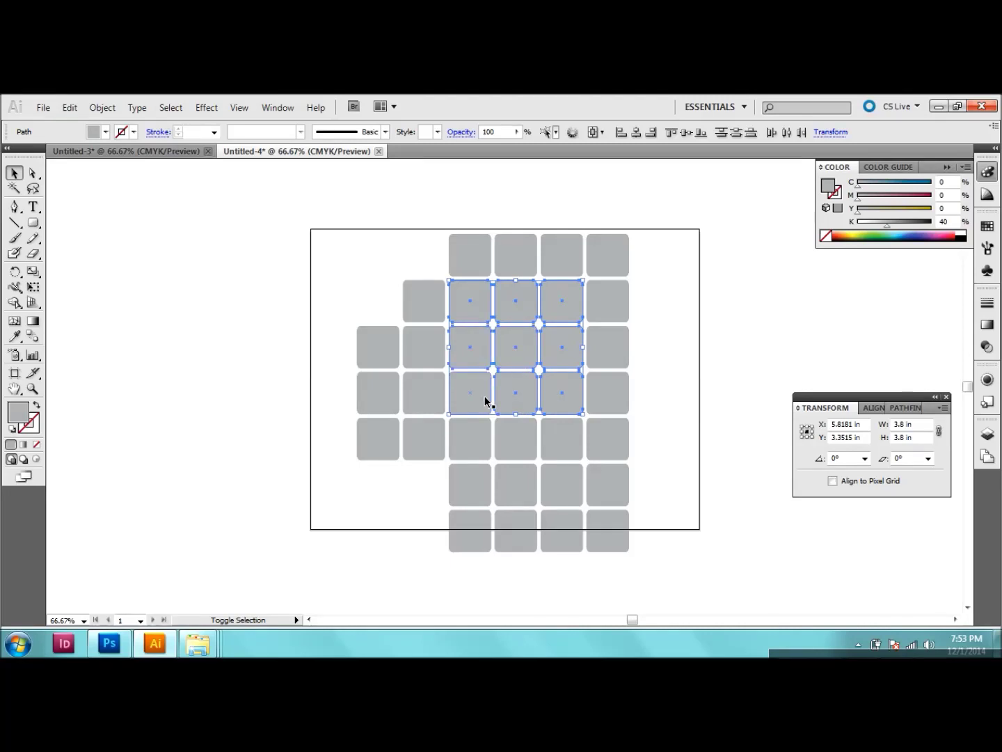
key(Delete)
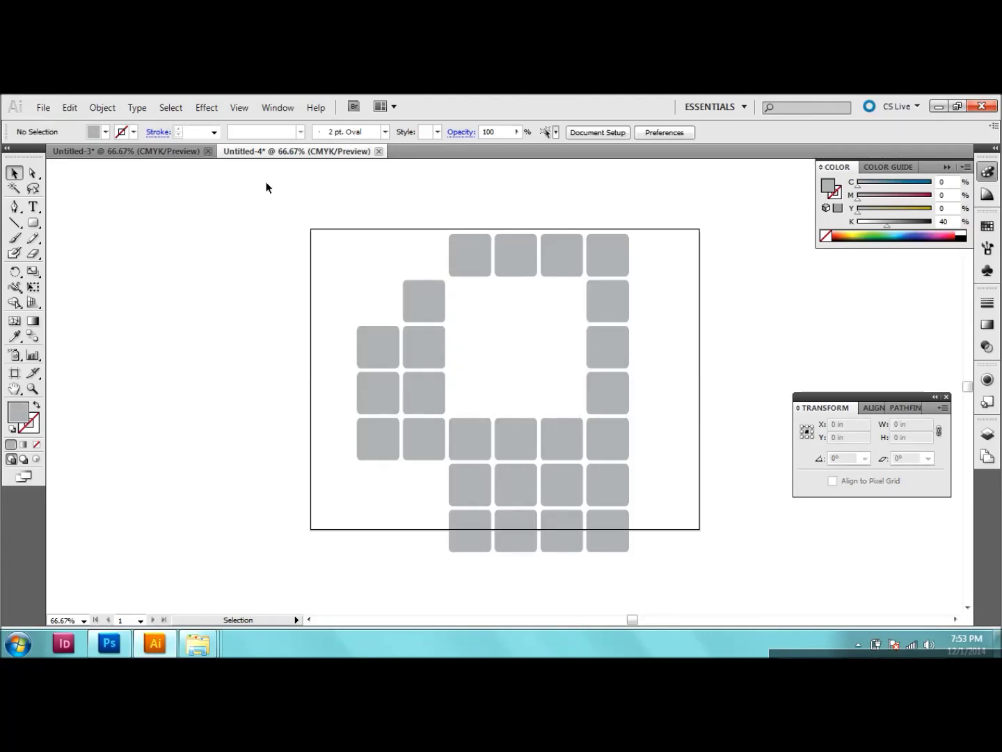
Paste the large square in front to fill the gap, then deselect it
click(73, 107)
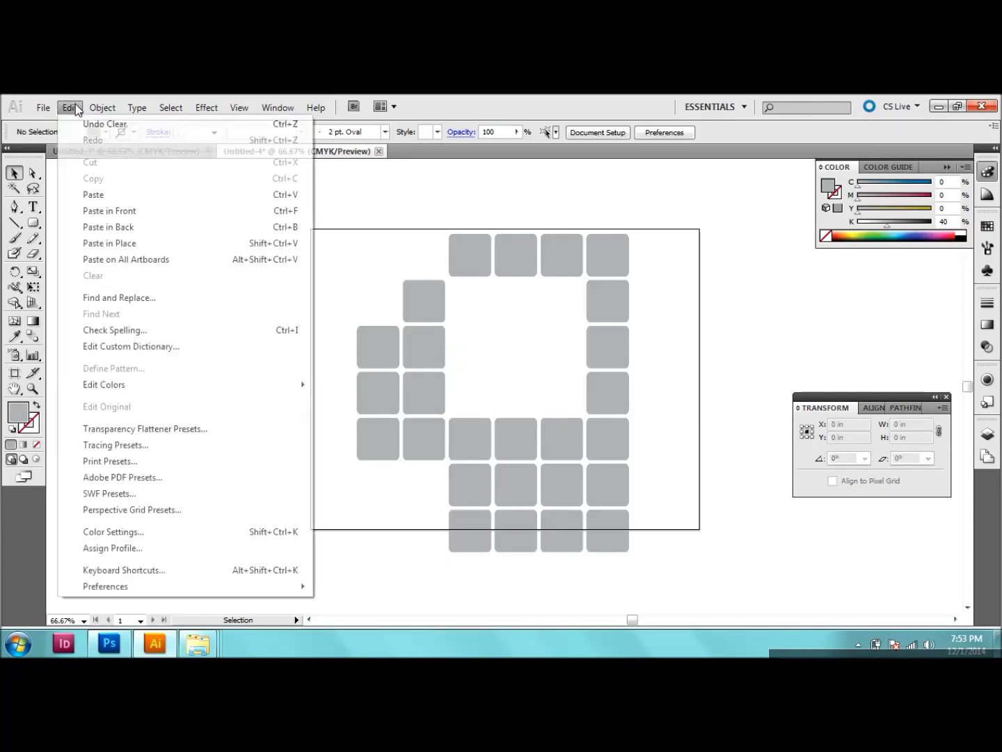
click(104, 211)
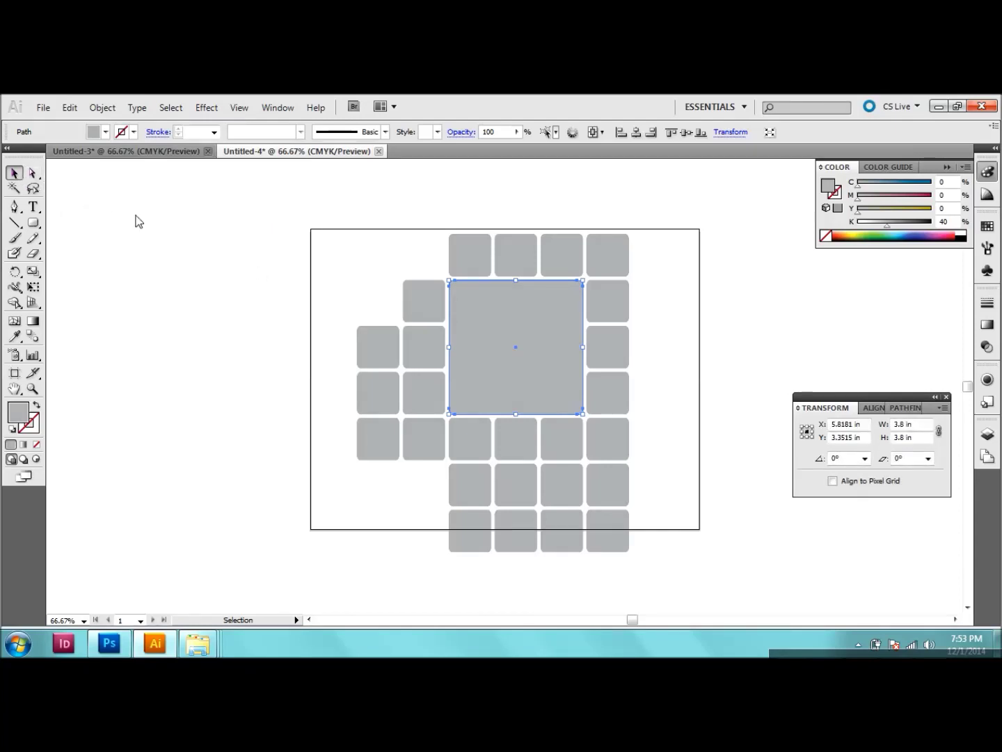
click(313, 285)
click(384, 356)
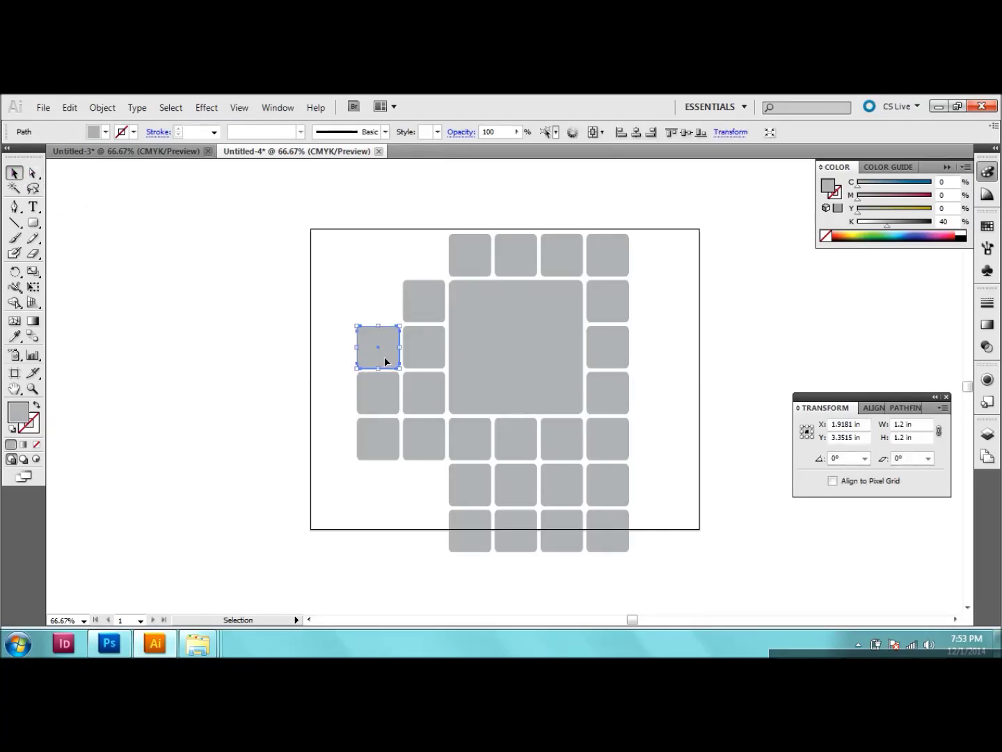
Add five more left- and right-side squares to the selection, six in total
shift+click(391, 394)
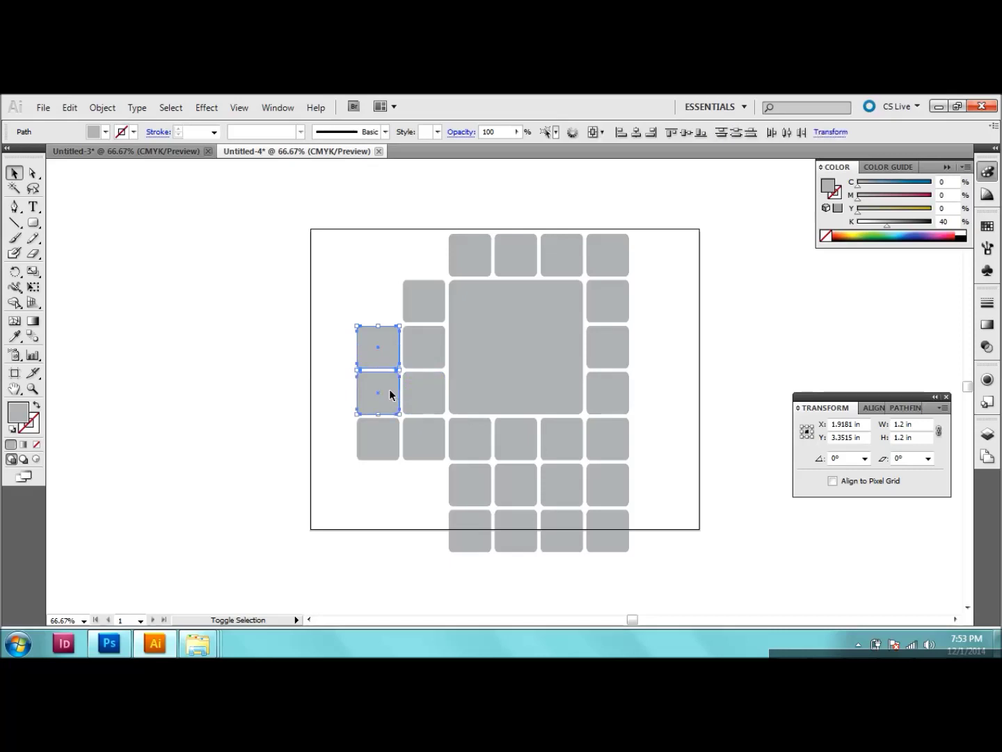
shift+click(417, 395)
shift+click(430, 437)
shift+click(465, 438)
shift+click(613, 378)
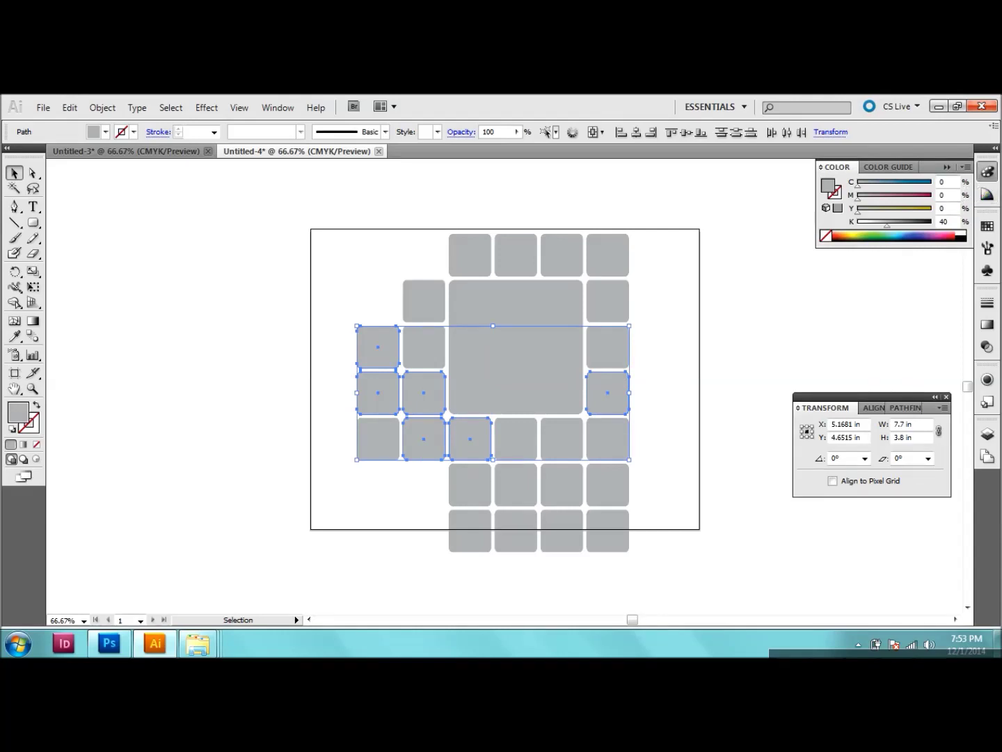
Set the selected squares' fill to C 40, M 0, Y 25, K 0 and deselect
click(942, 182)
text(40)
key(Tab)
key(Tab)
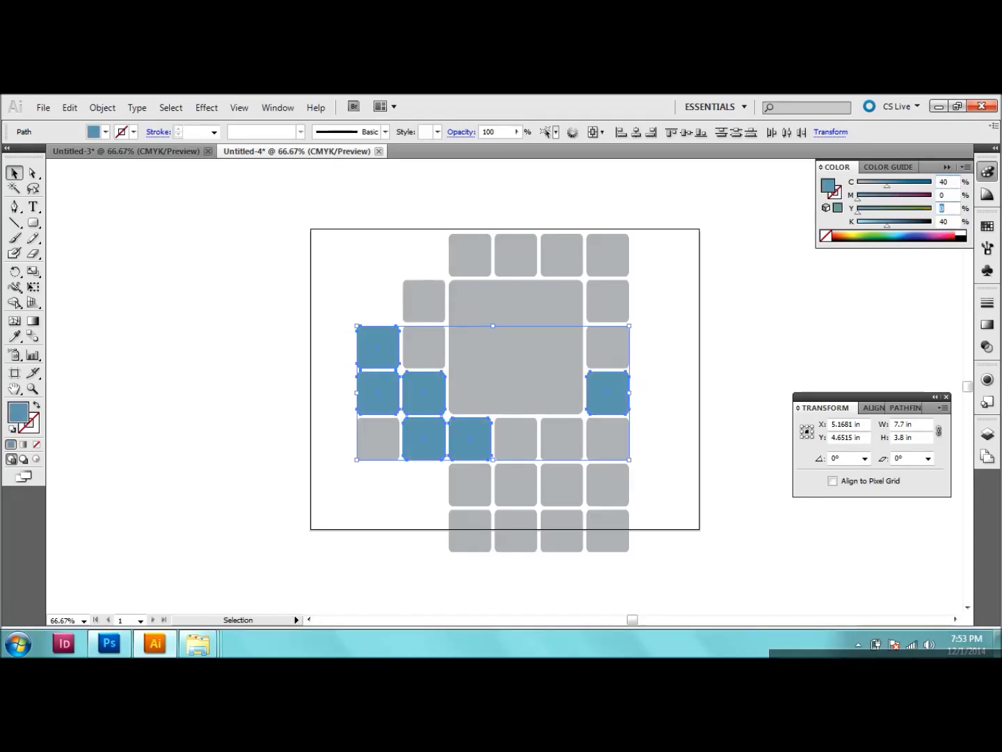
text(25)
key(Return)
key(BackSpace)
click(911, 315)
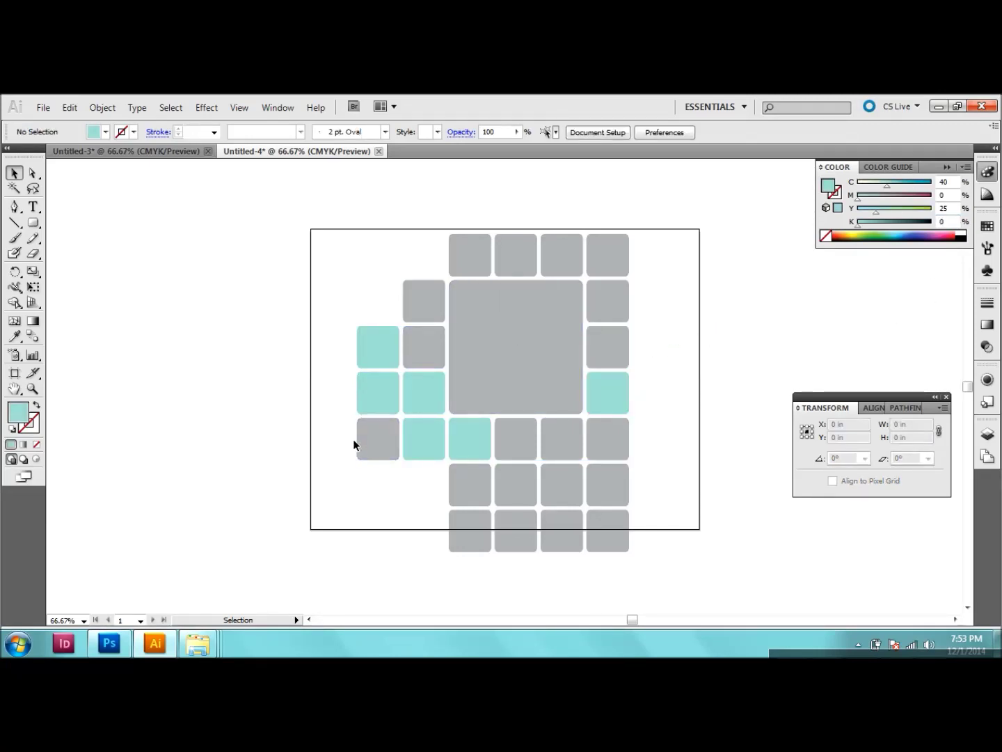
Select four grey squares: three at the lower left and one upper right
click(369, 446)
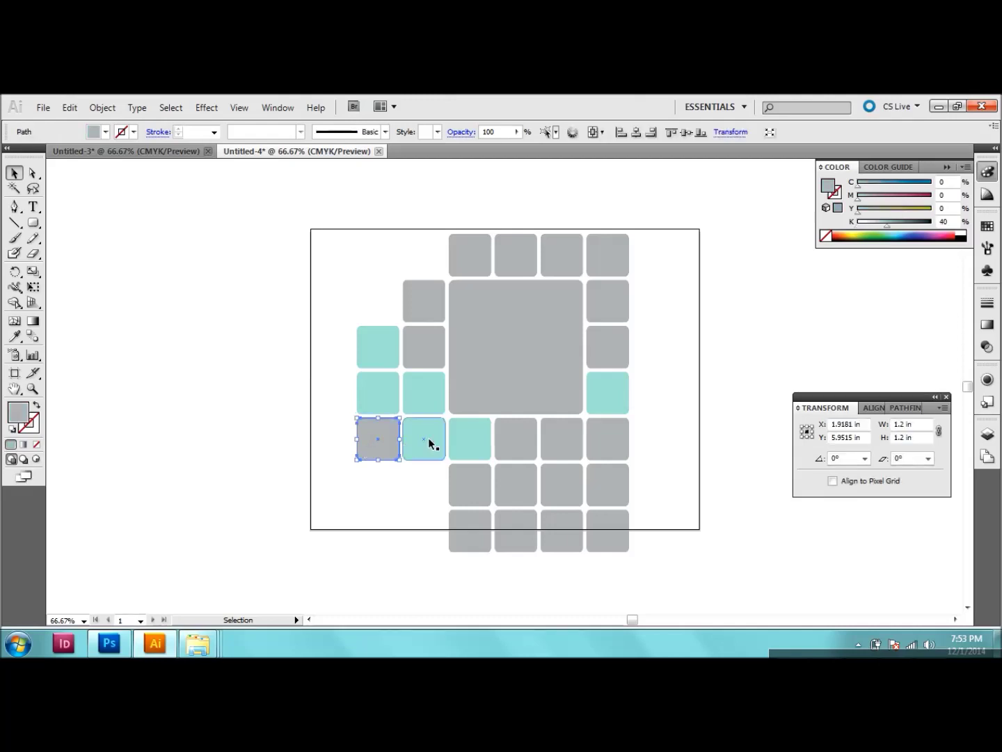
shift+click(470, 479)
shift+click(472, 525)
shift+click(617, 355)
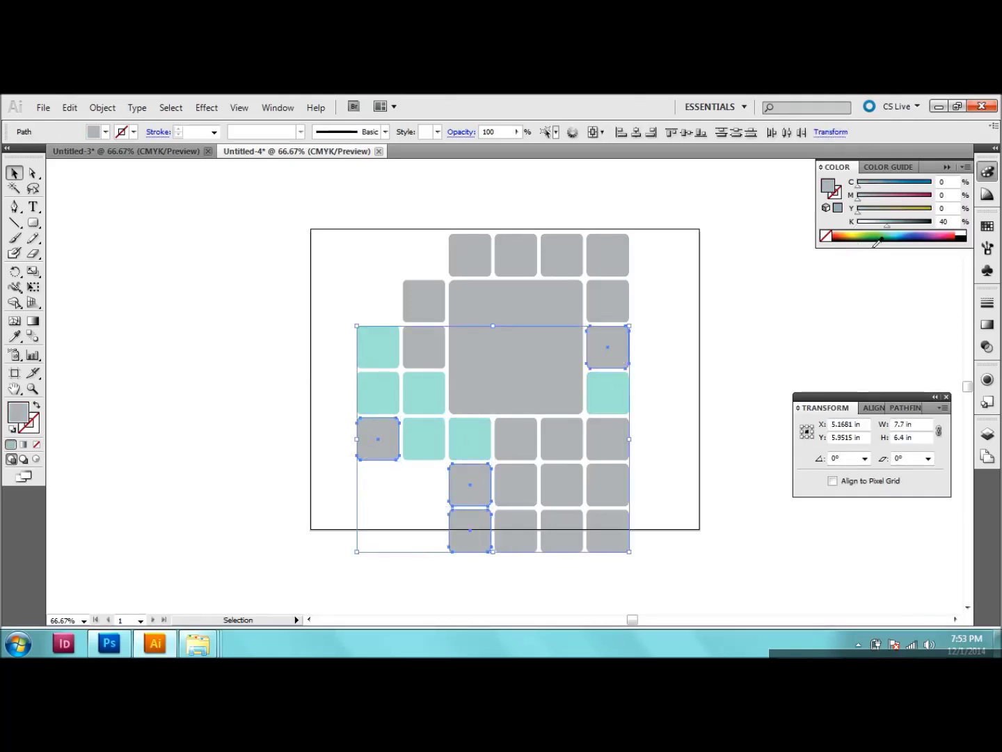
Fill them with C 0, M 89, Y 53, K 0 and deselect
click(942, 182)
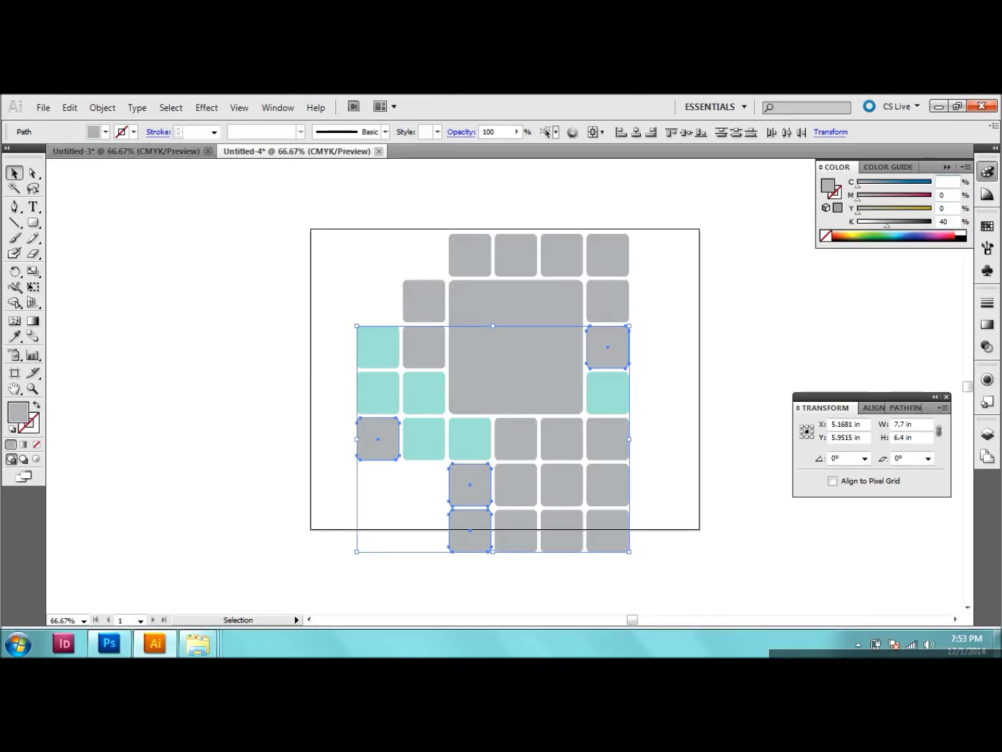
key(Tab)
text(89)
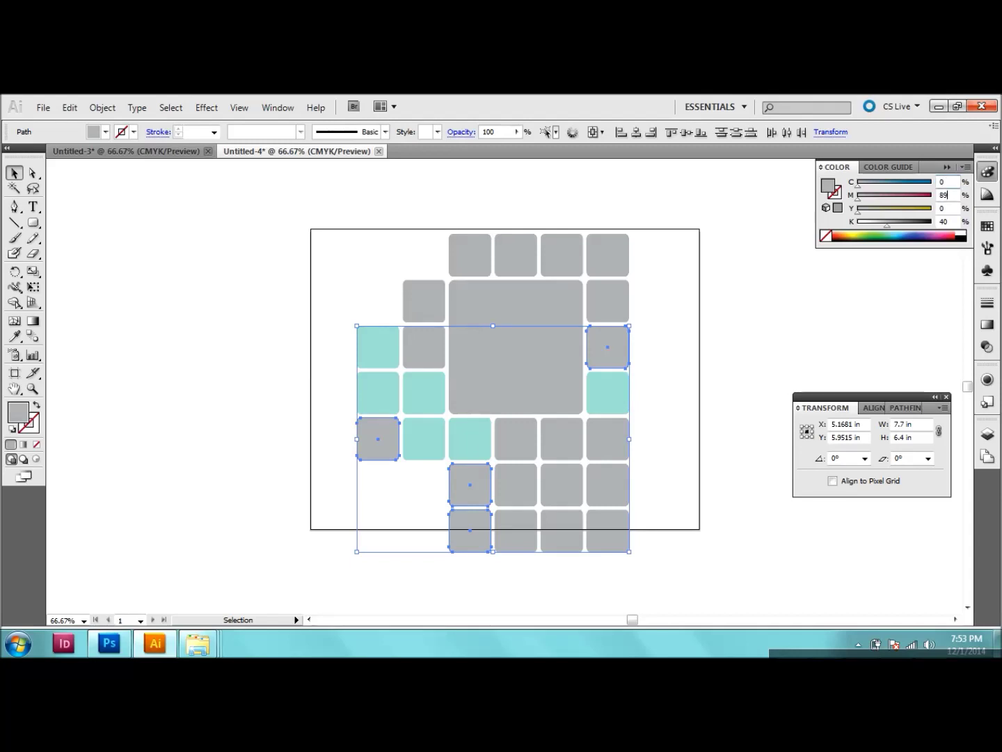
key(Tab)
text(53)
key(Tab)
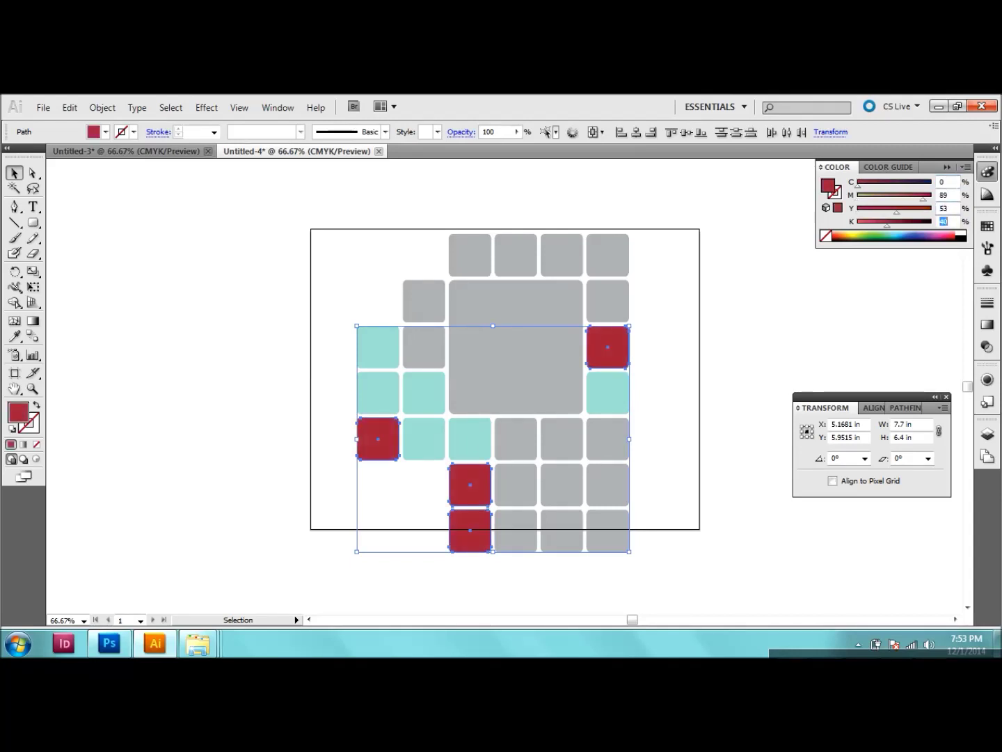
text(0)
key(Return)
click(834, 304)
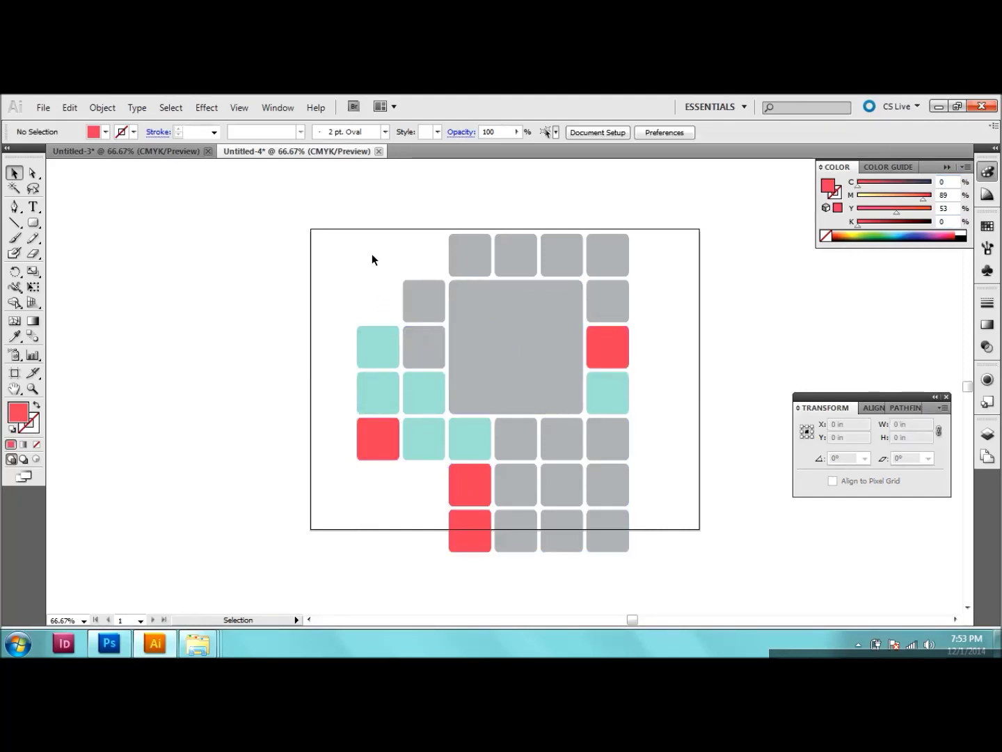
Rotate the entire grid of squares by -45 degrees into a diamond layout
drag(343, 206, 669, 579)
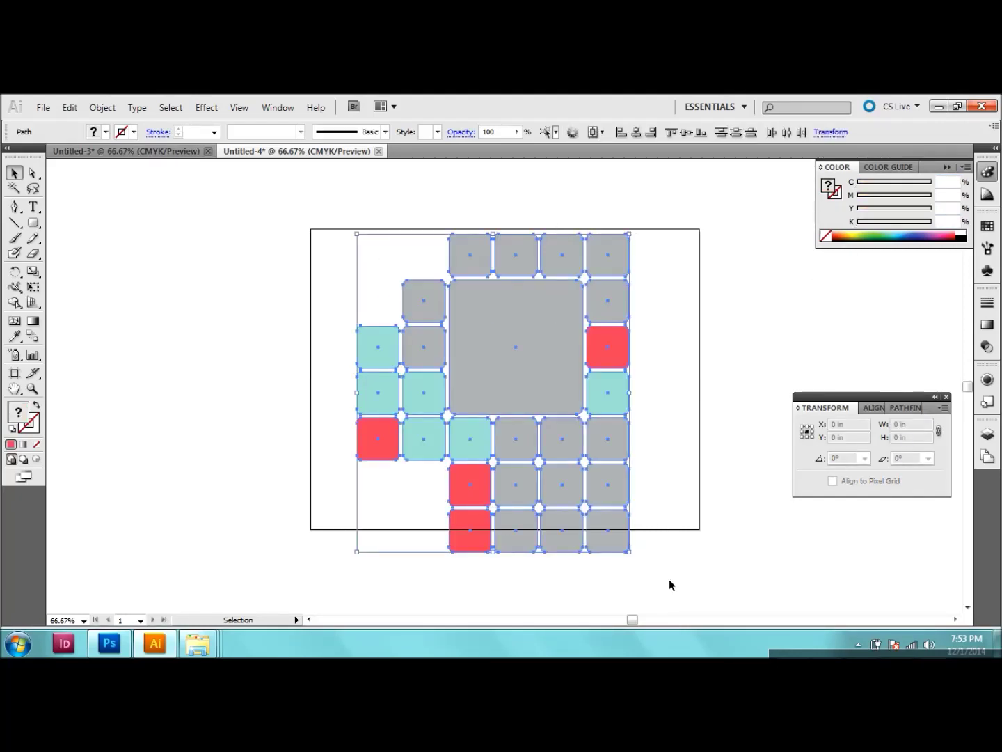
click(847, 458)
key(BackSpace)
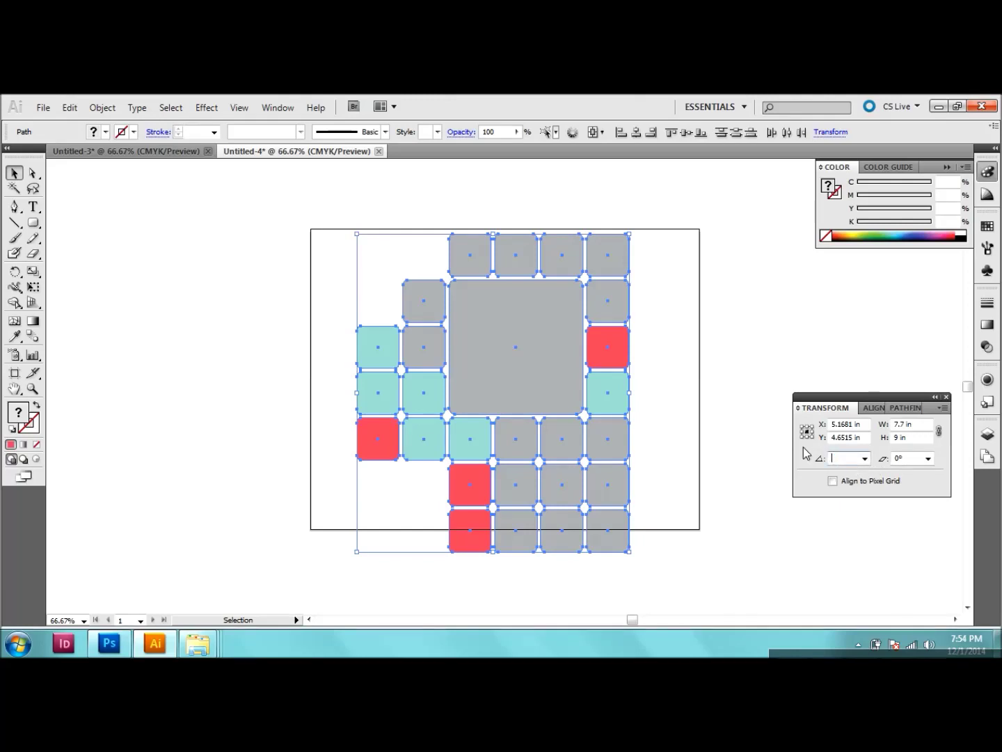
text(-45)
key(Return)
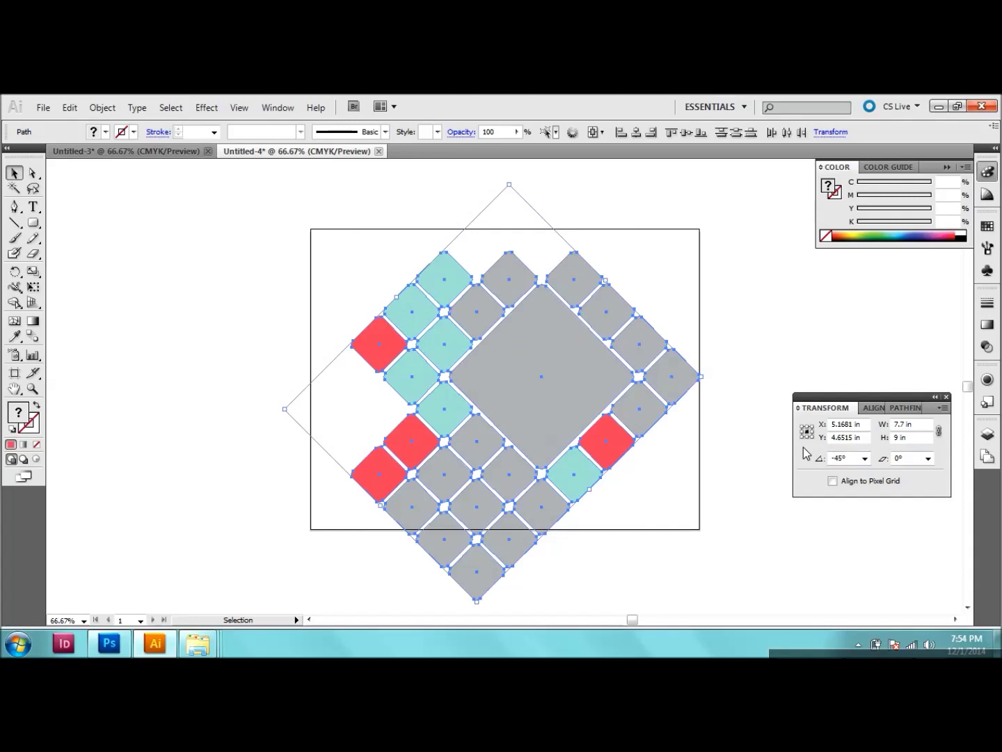
Select all ten teal and pink accent tiles and group them
click(341, 253)
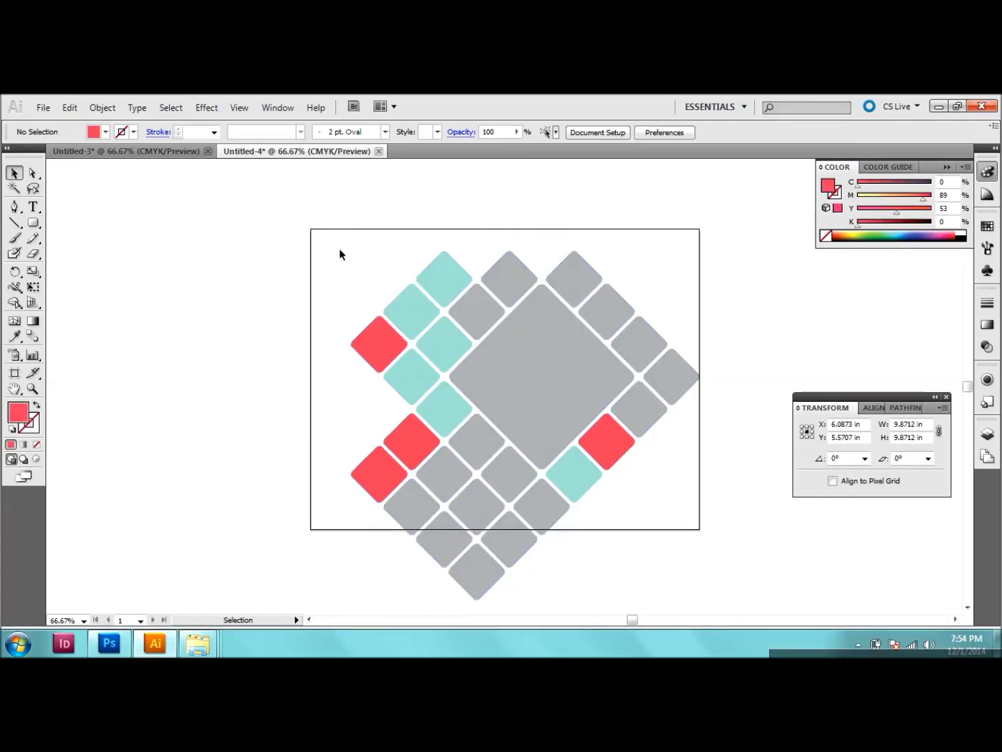
click(447, 275)
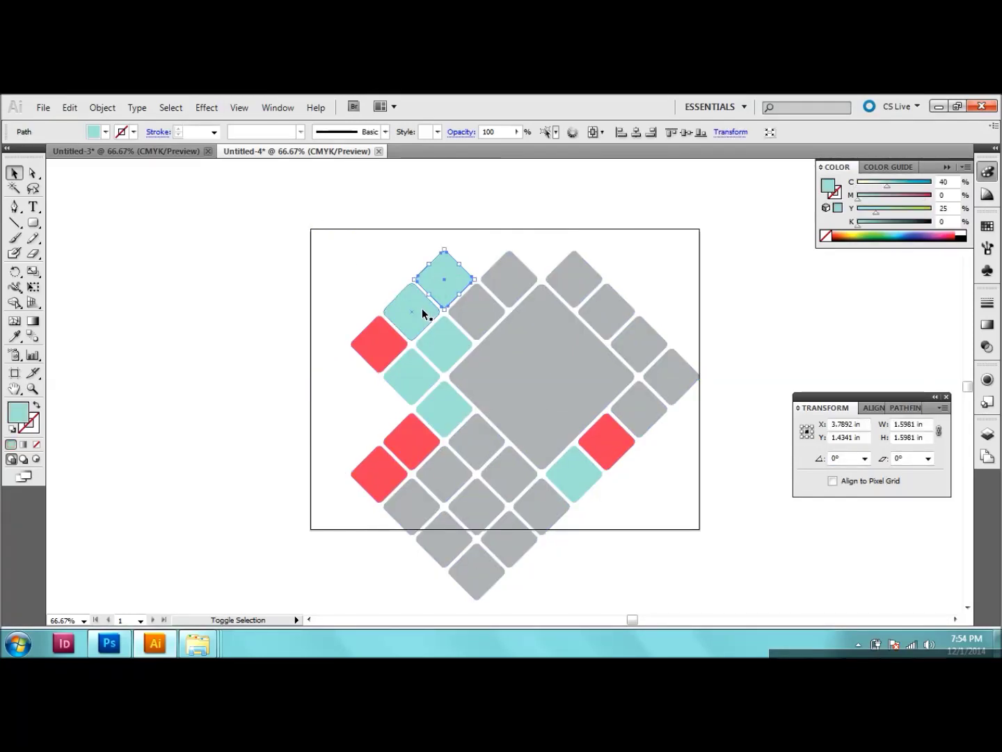
shift+click(422, 309)
shift+click(386, 348)
shift+click(417, 376)
shift+click(445, 344)
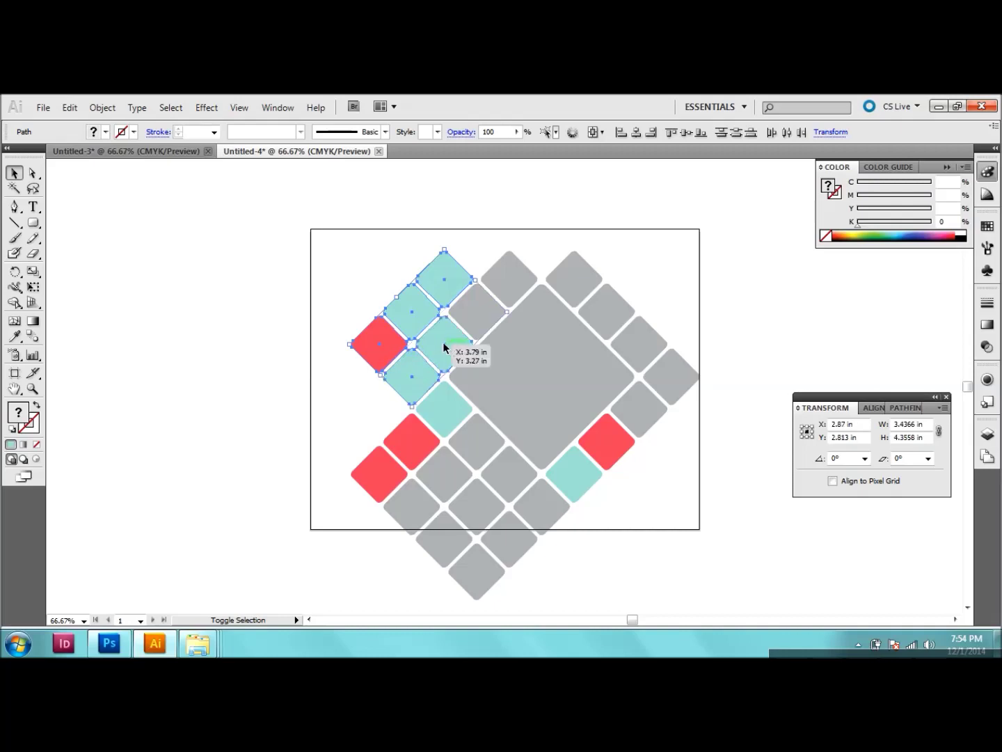
shift+click(446, 390)
shift+click(423, 438)
shift+click(388, 463)
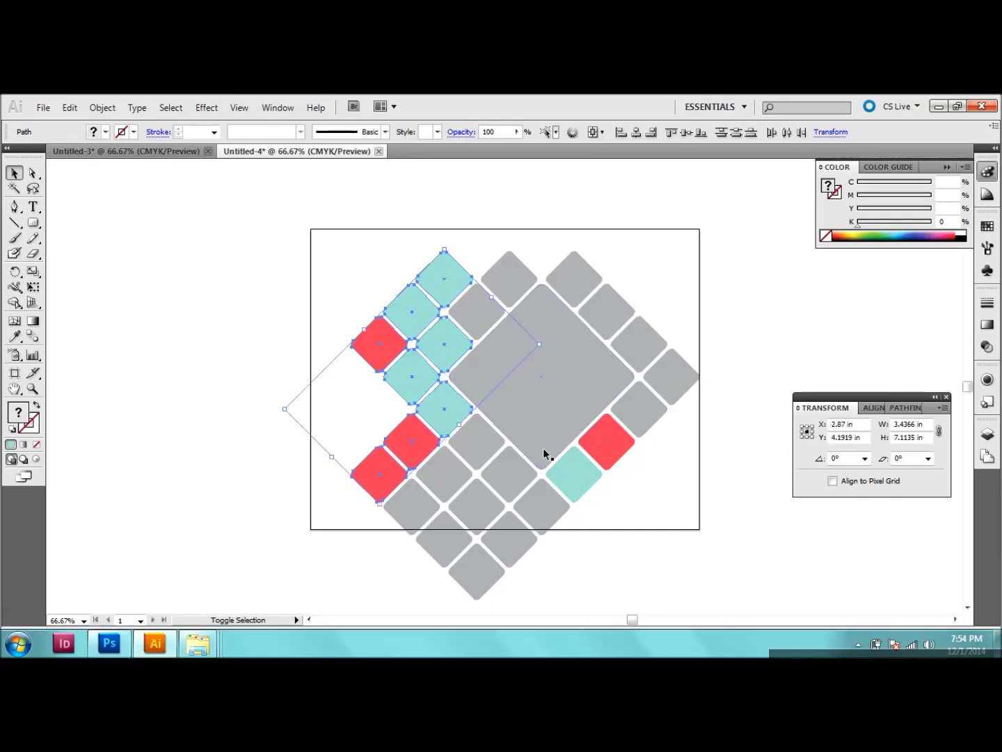
shift+click(574, 463)
shift+click(612, 451)
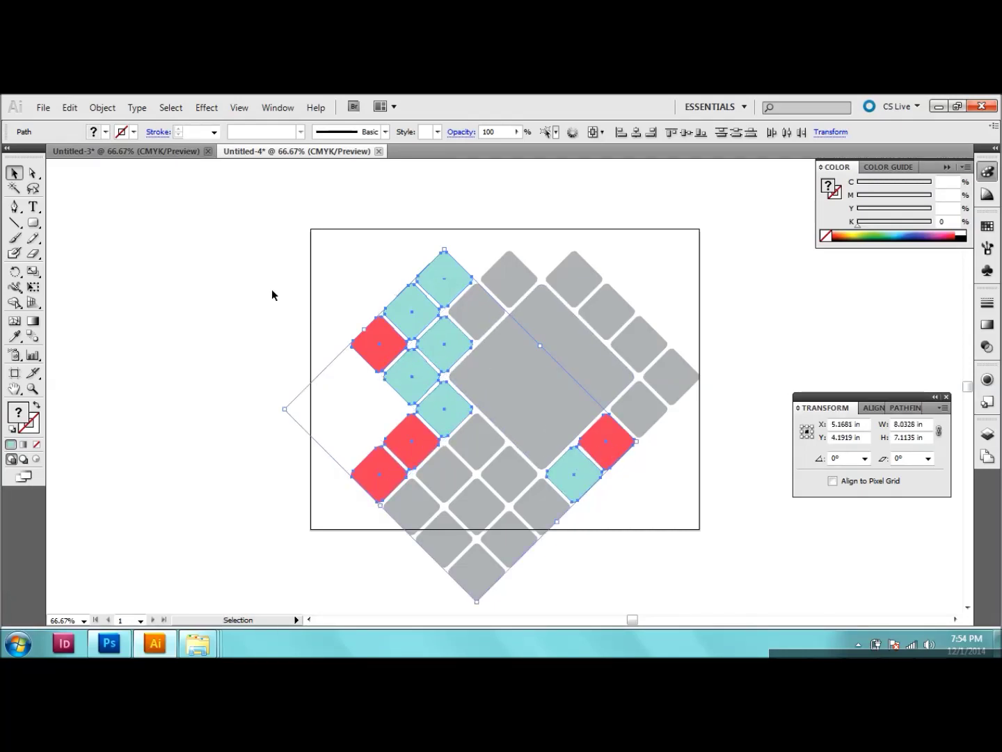
click(96, 107)
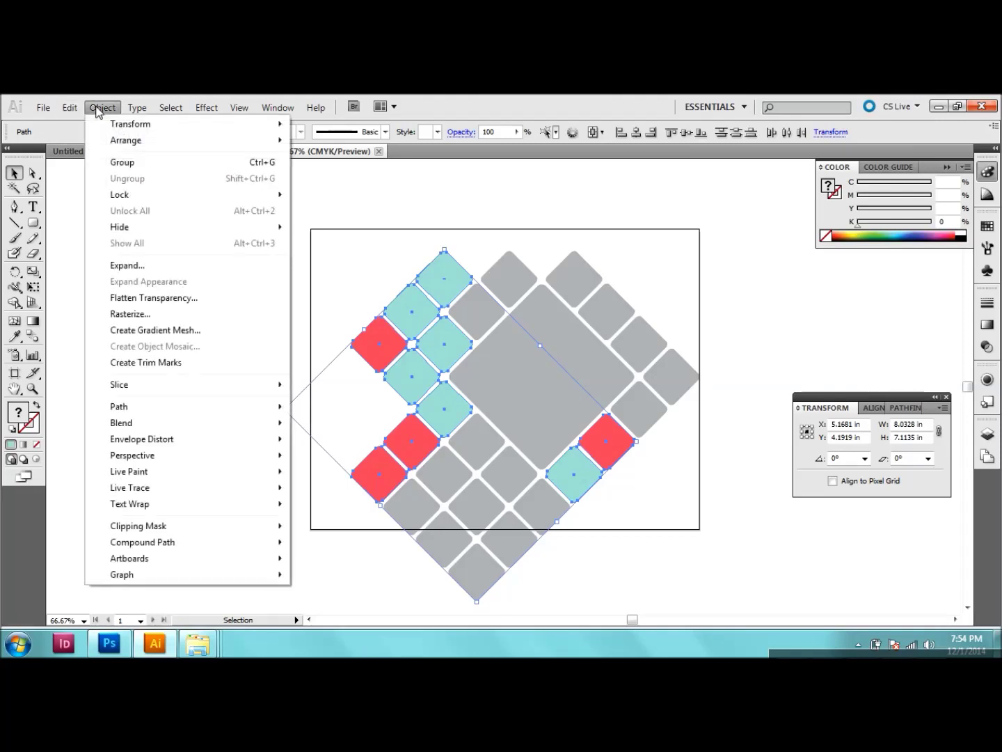
click(123, 162)
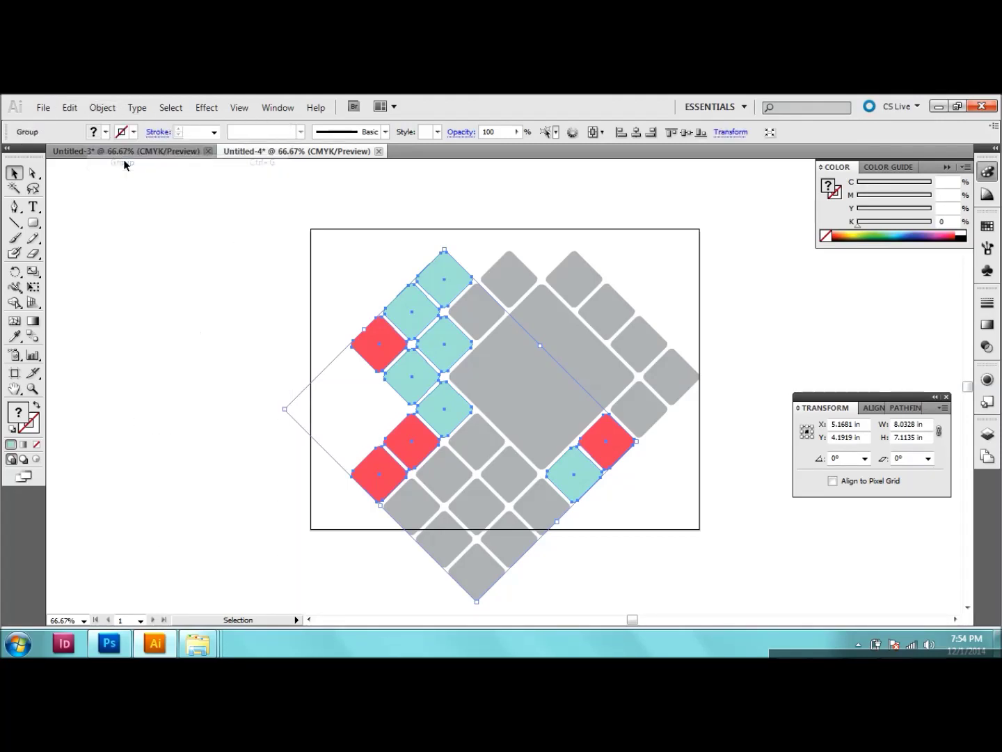
Select every grey tile, including the big diamond, and group them with Ctrl+G
click(529, 249)
click(503, 278)
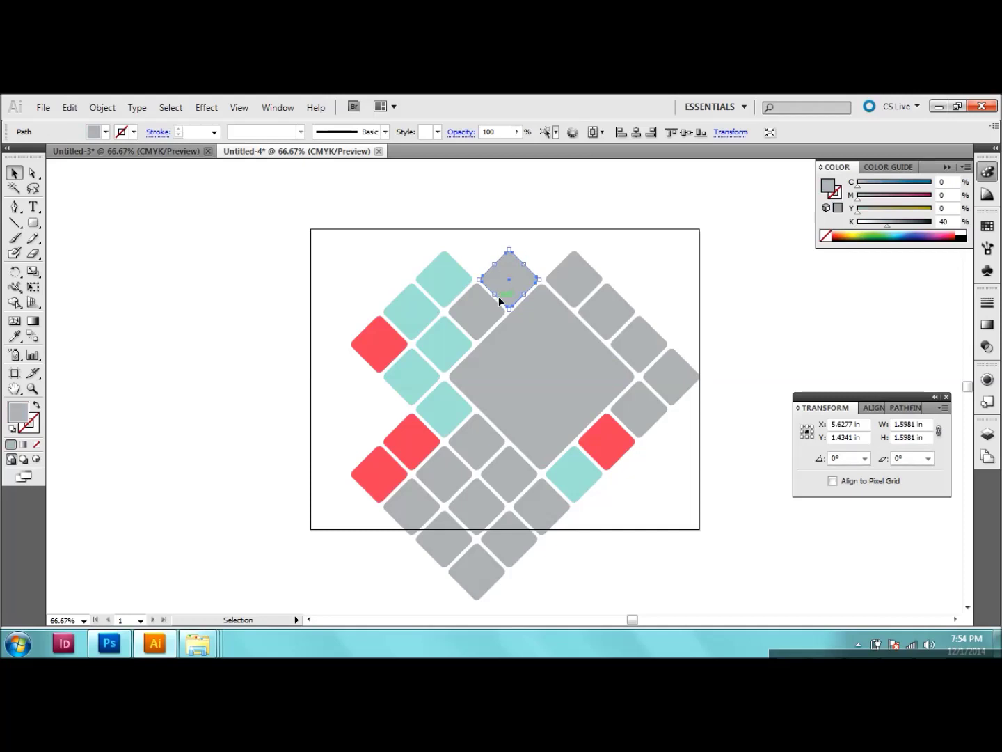
shift+click(487, 311)
shift+click(542, 370)
shift+click(577, 295)
shift+click(599, 317)
shift+click(643, 342)
shift+click(669, 382)
shift+click(636, 410)
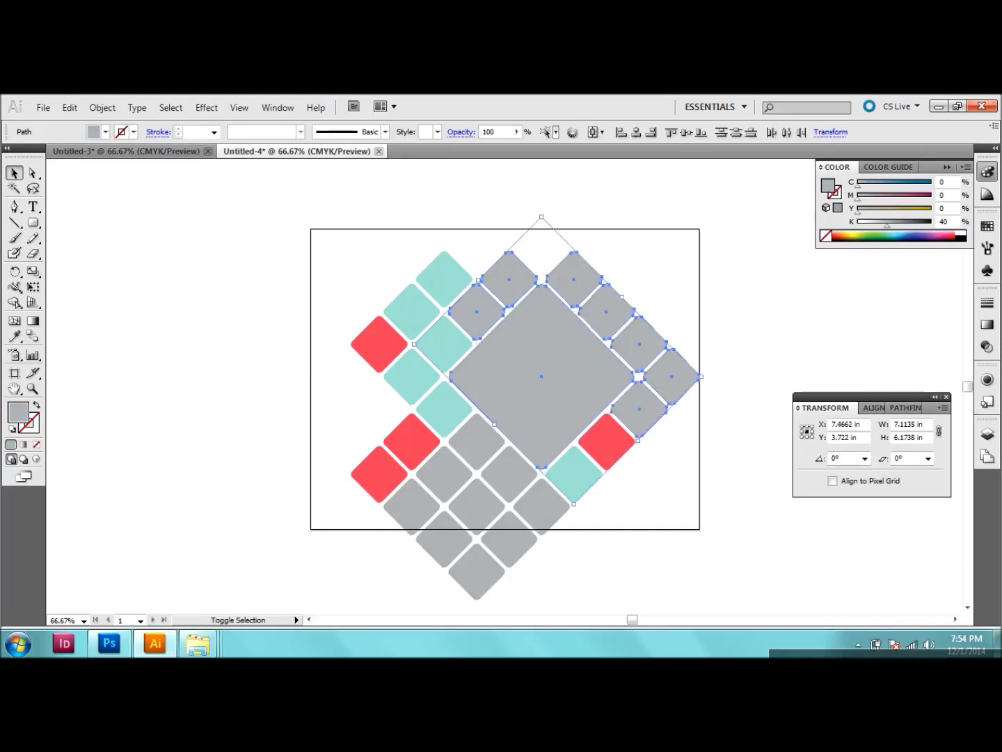
shift+click(547, 506)
shift+click(499, 463)
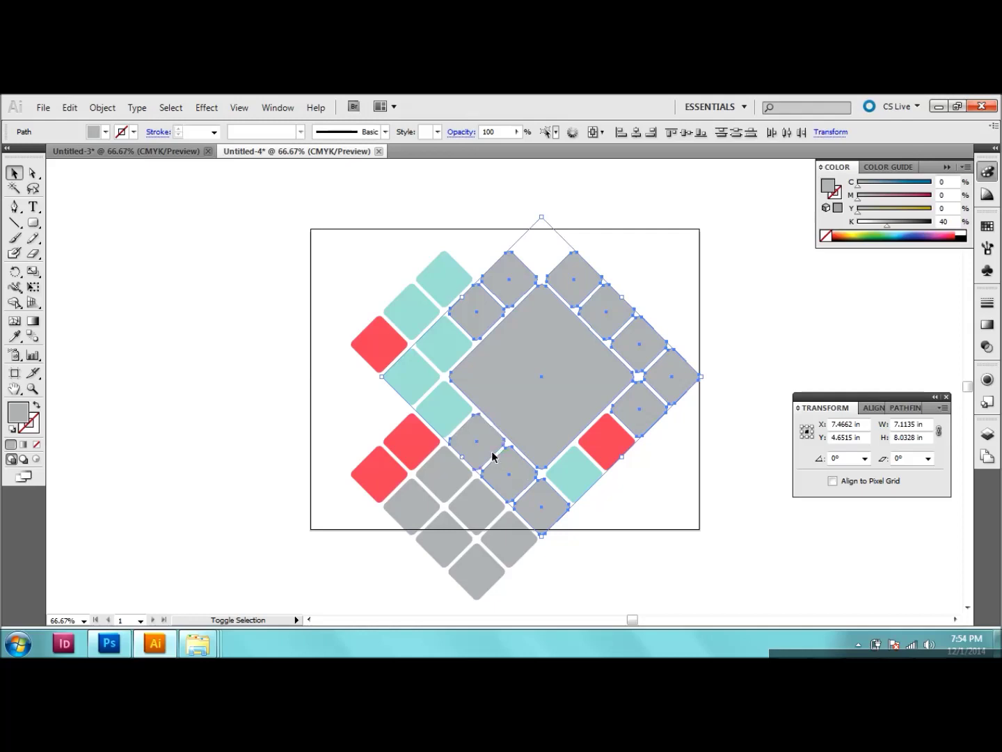
shift+click(442, 473)
shift+click(482, 514)
shift+click(478, 566)
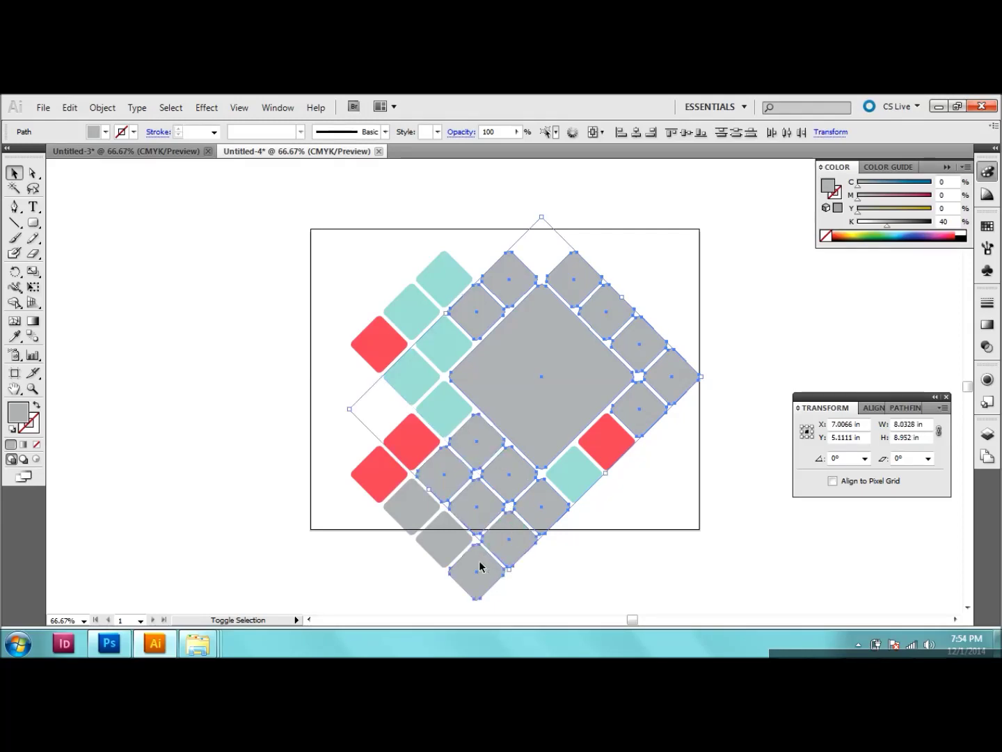
shift+click(457, 538)
shift+click(427, 509)
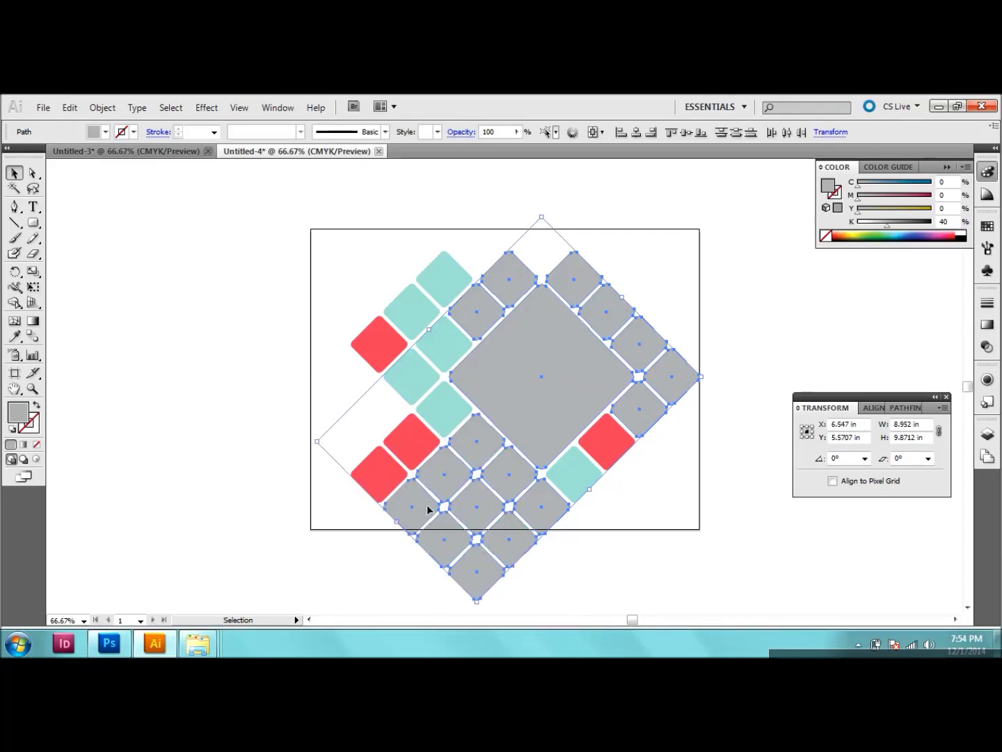
key(ctrl+g)
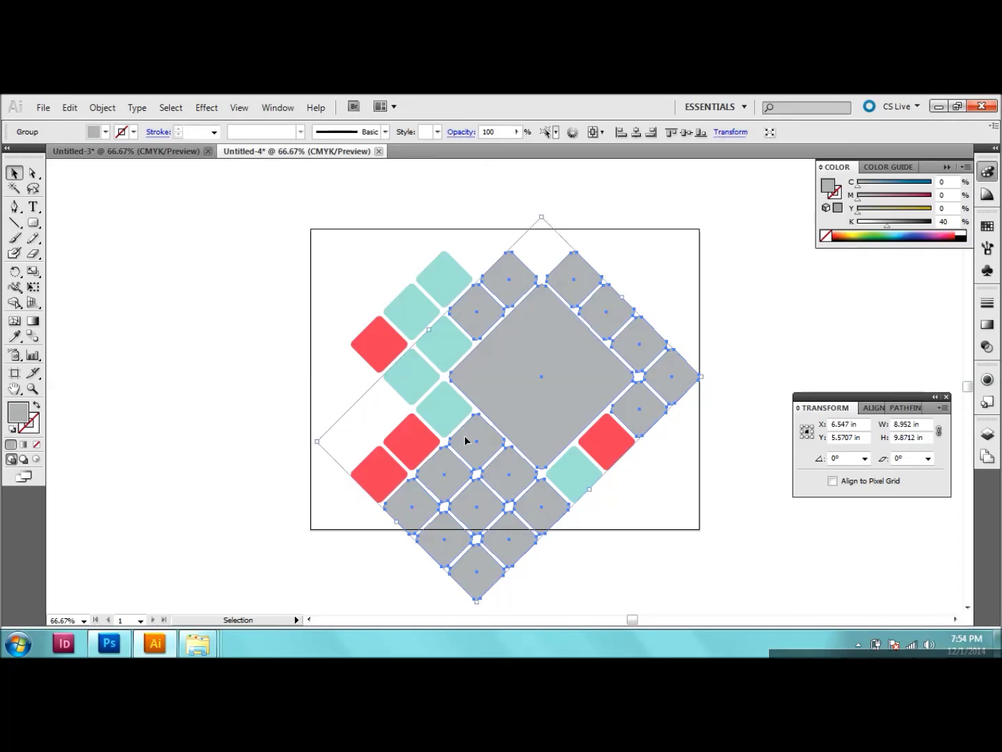
Deselect the artwork and bring up the Untitled-1 tile document in Photoshop
click(420, 195)
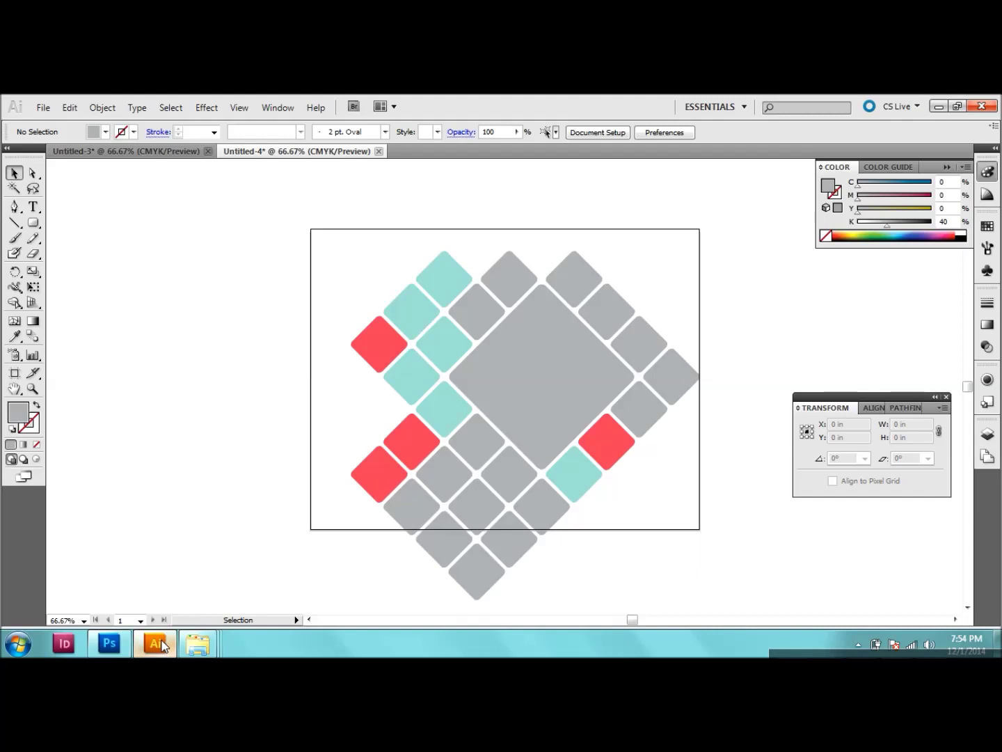
click(111, 645)
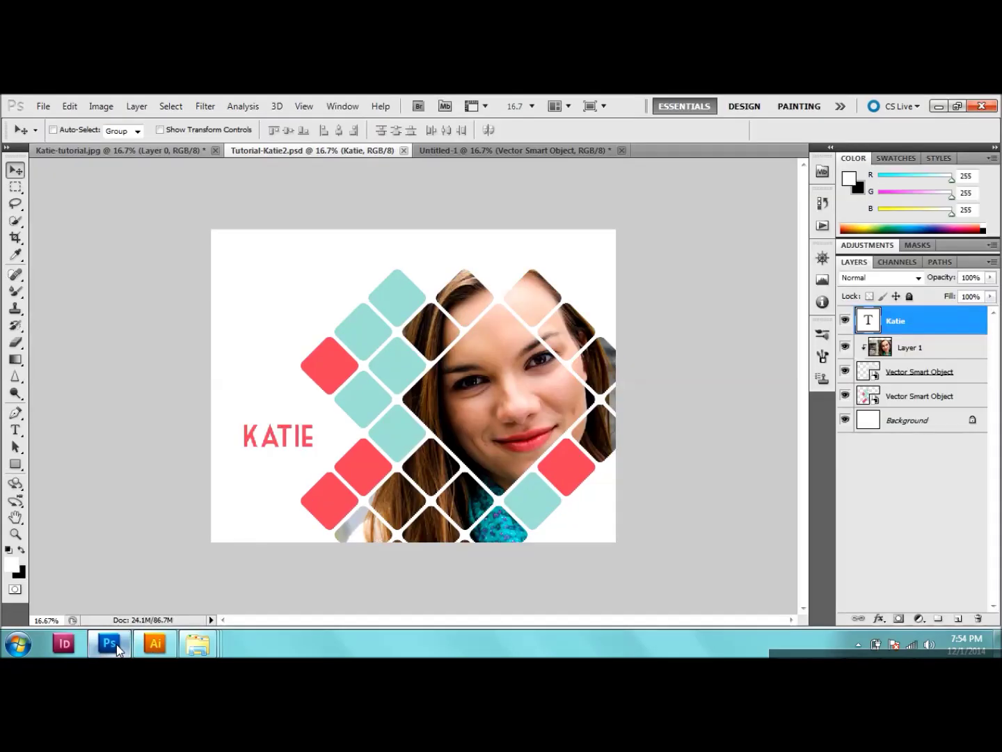
click(446, 151)
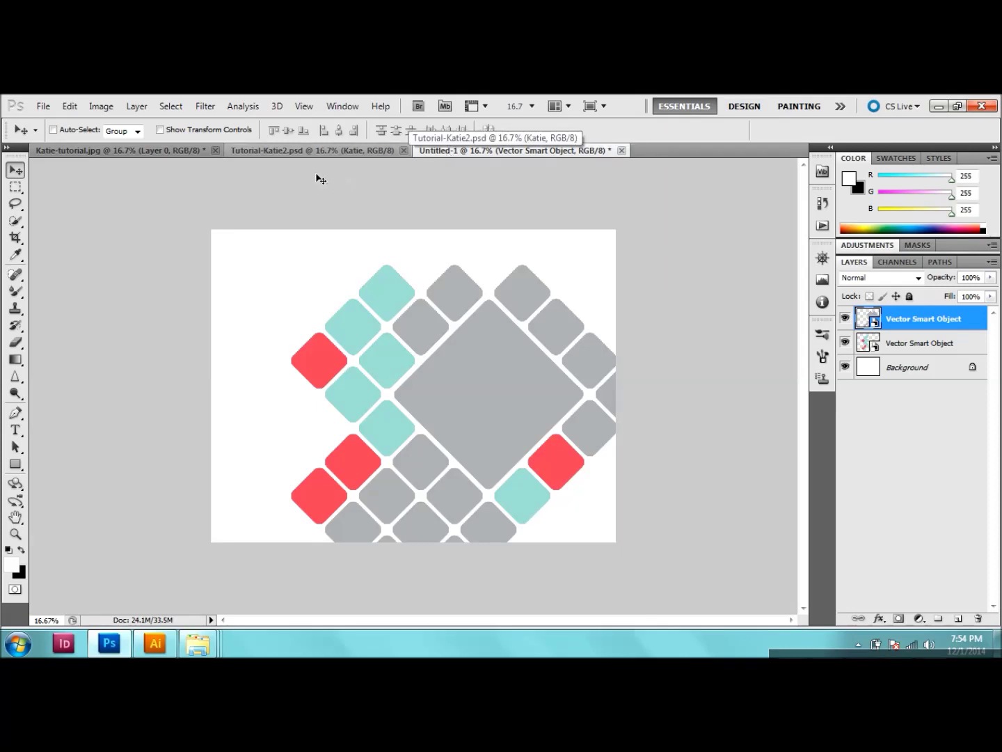
Drag the portrait photo into Untitled-1 above the tiles and select its Layer 1
click(167, 148)
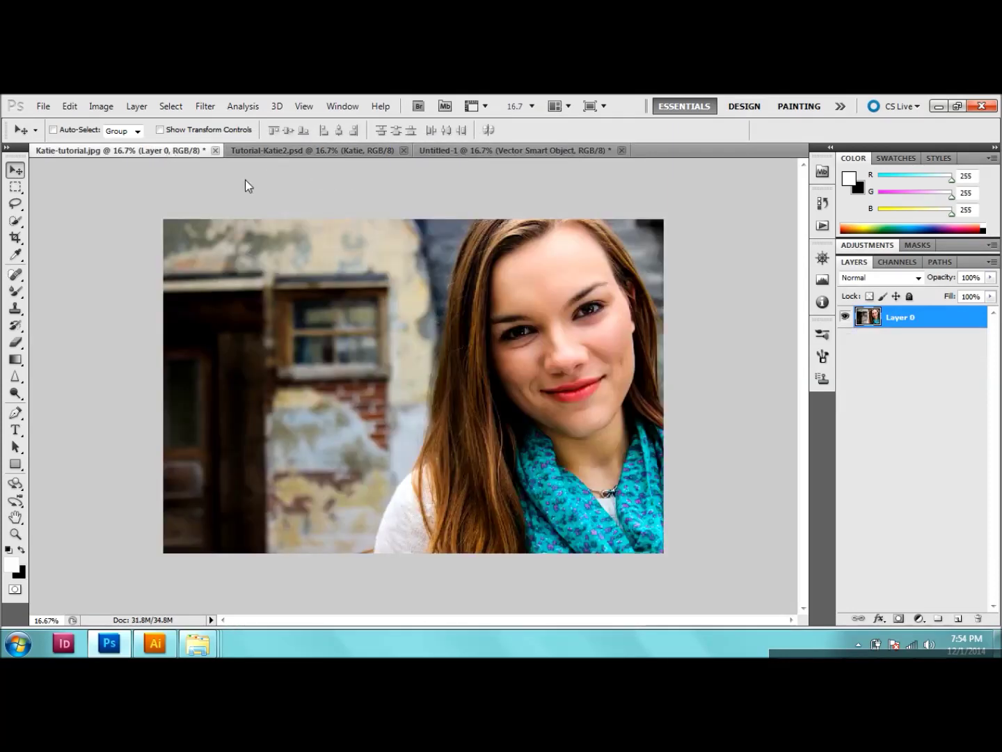
drag(552, 403, 491, 359)
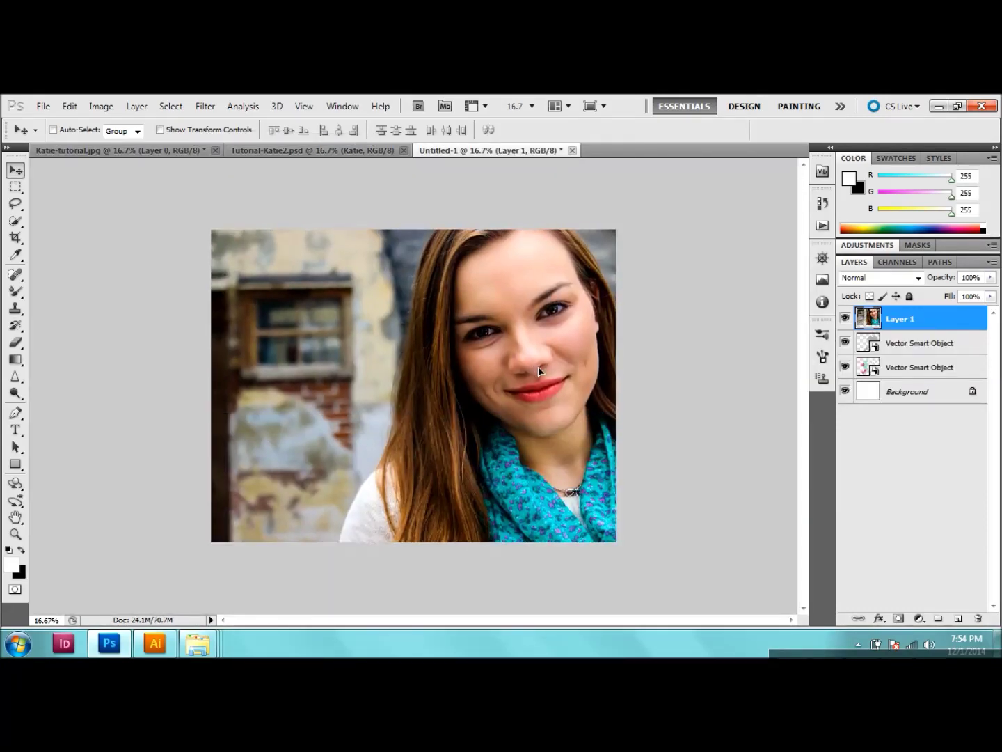
mouse_move(538, 367)
mouse_down()
mouse_move(535, 399)
mouse_move(536, 381)
mouse_up()
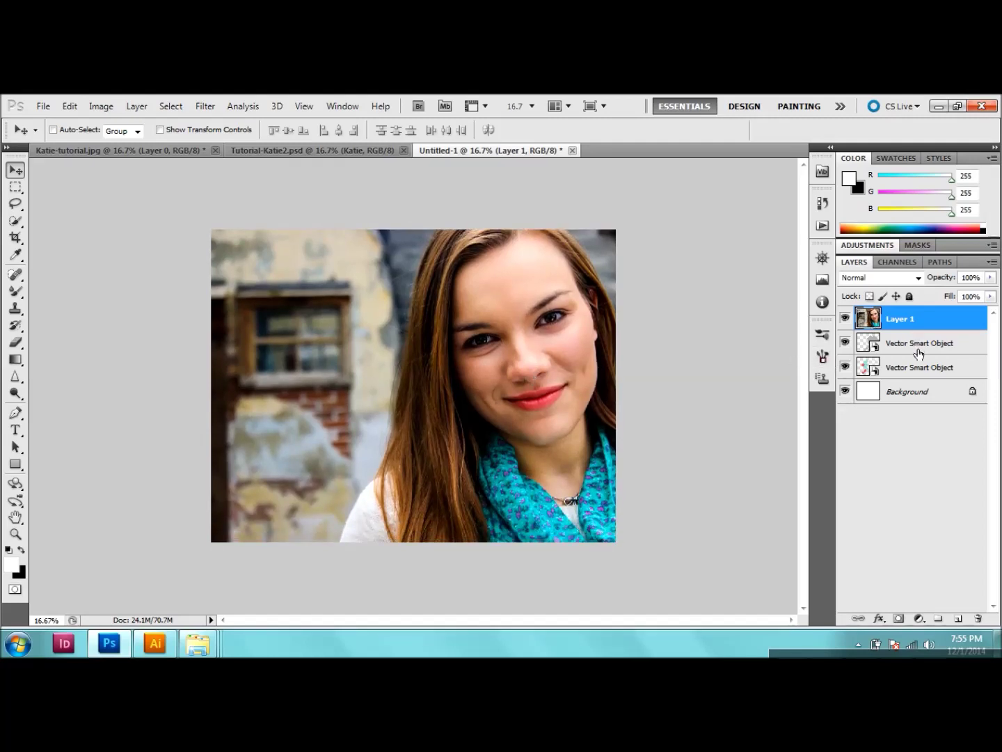
click(918, 351)
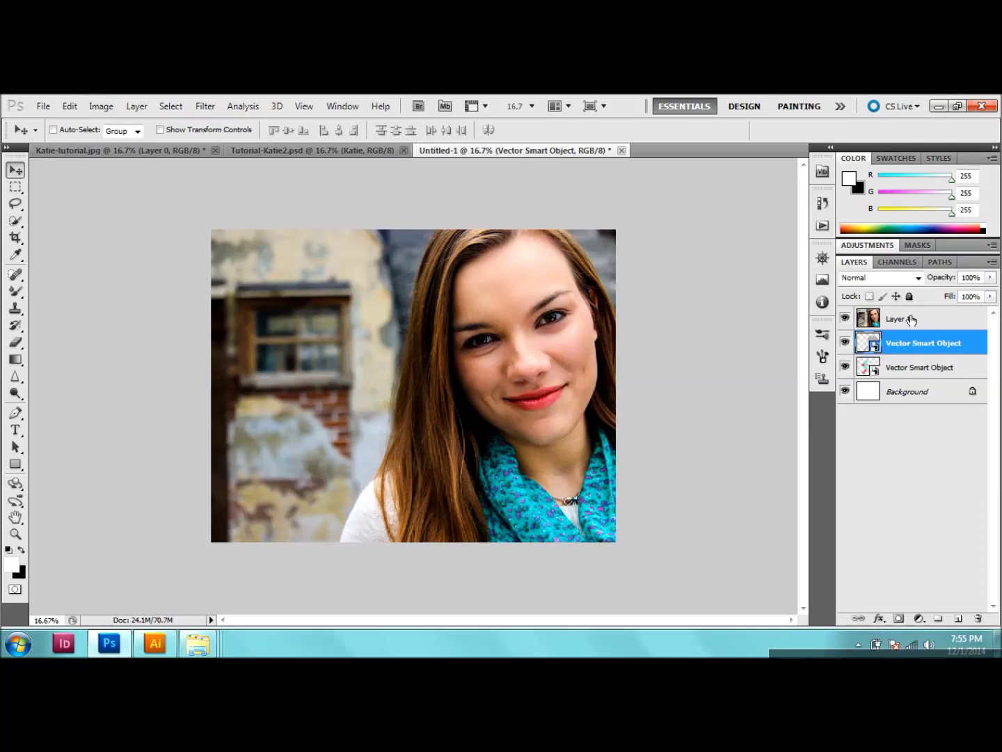
click(909, 320)
Make Layer 1 a clipping mask on the grey tiles and shift the face into the diamond
right_click(908, 321)
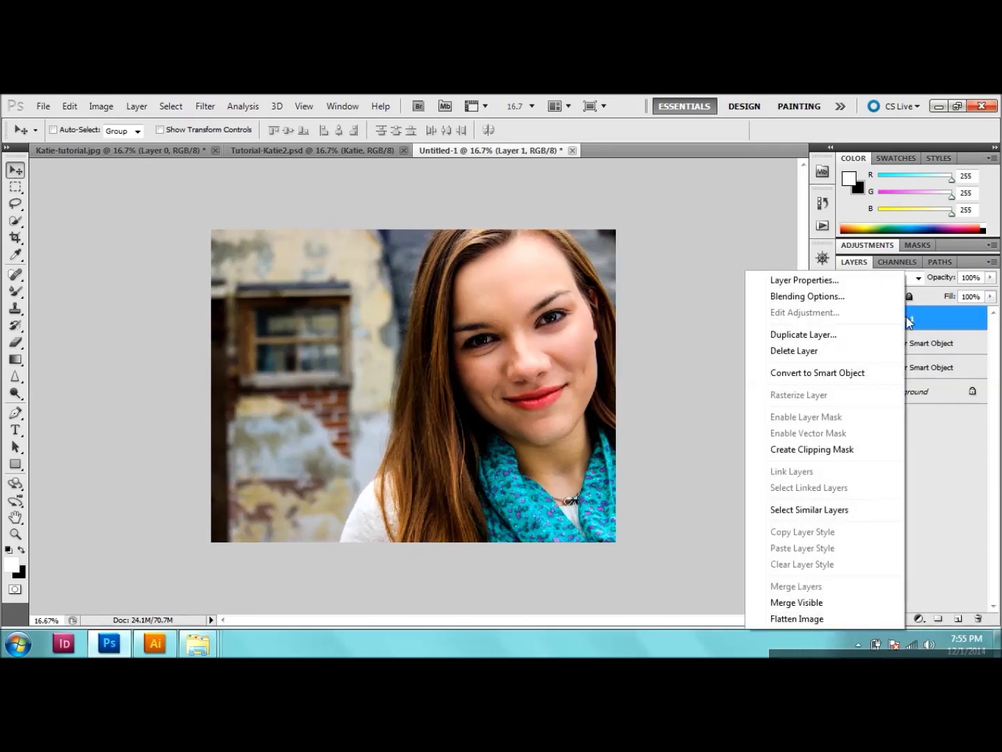
click(850, 451)
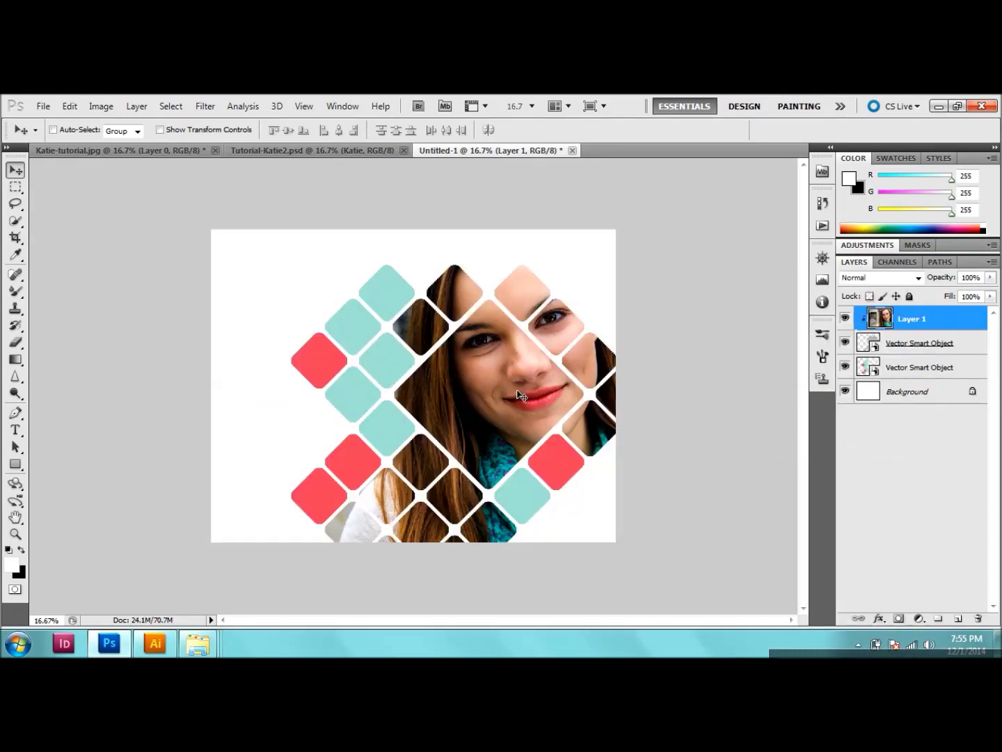
drag(522, 395, 512, 411)
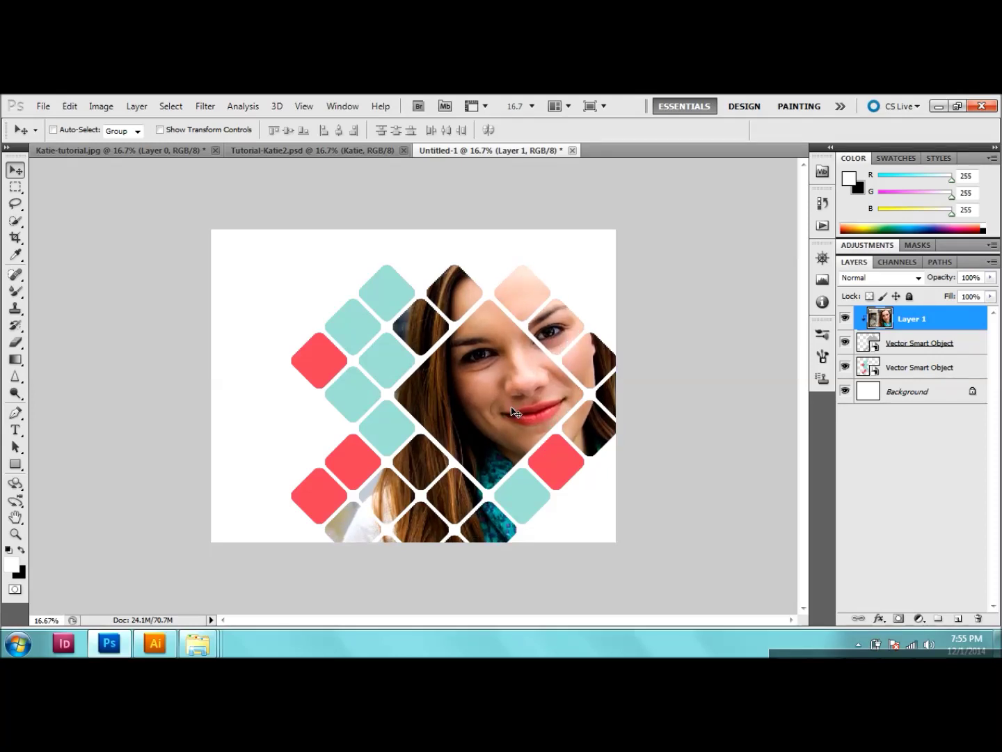